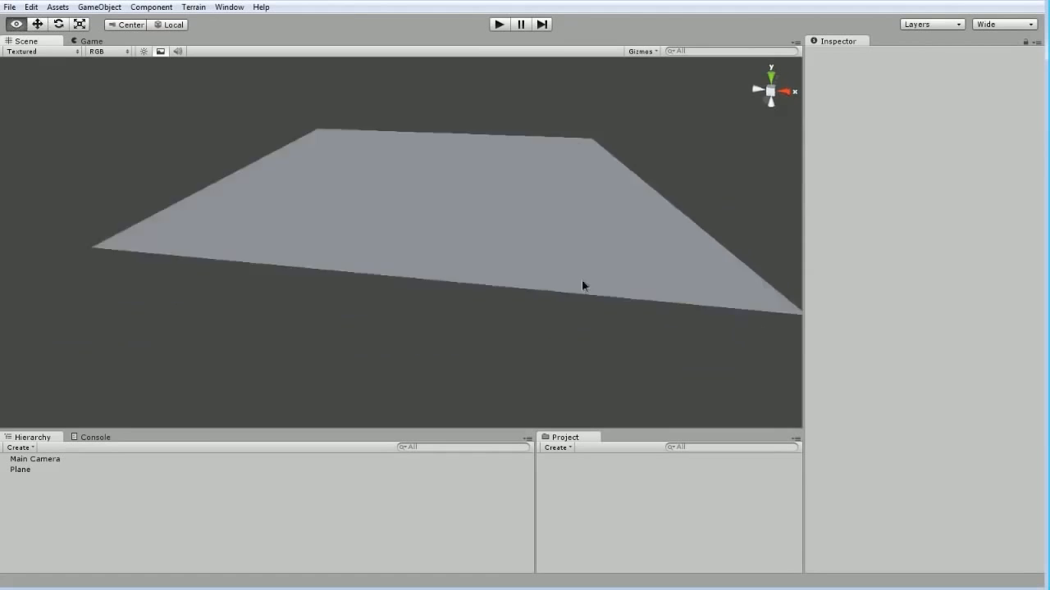
Examine the plane in the scene from several distances and viewing angles.
{"action": "left_click", "coordinate": [319, 281]}
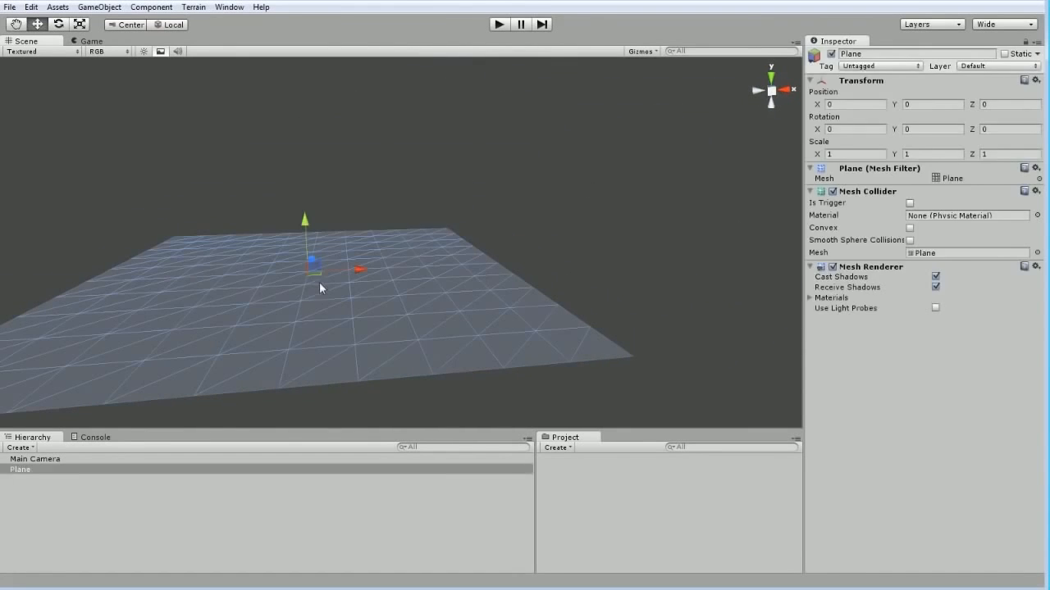
{"action": "left_click", "coordinate": [634, 123]}
{"action": "scroll", "coordinate": [396, 264], "scroll_direction": "down", "scroll_amount": 3}
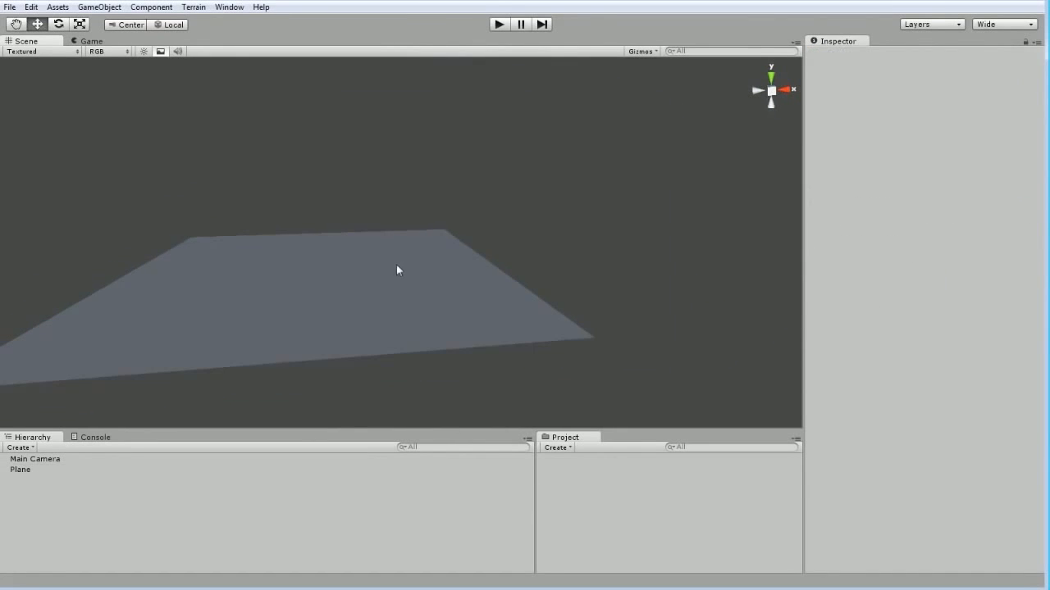
{"action": "scroll", "coordinate": [381, 280], "scroll_direction": "up", "scroll_amount": 3}
{"action": "scroll", "coordinate": [320, 301], "scroll_direction": "down", "scroll_amount": 3}
{"action": "scroll", "coordinate": [320, 300], "scroll_direction": "down", "scroll_amount": 2}
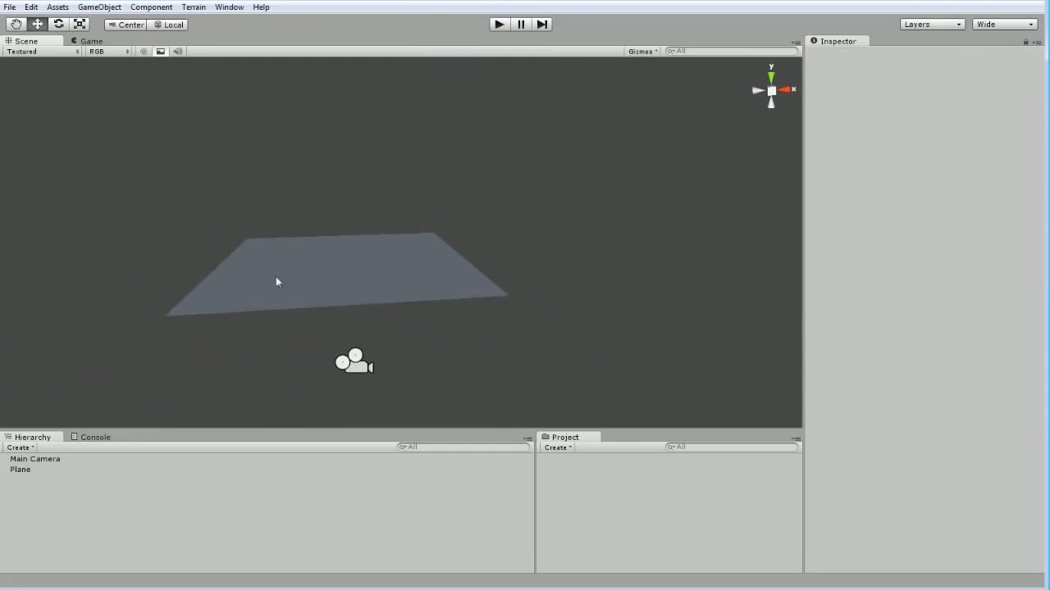
{"action": "right_click_drag", "start_coordinate": [241, 280], "coordinate": [240, 302]}
{"action": "middle_click_drag", "start_coordinate": [220, 243], "coordinate": [284, 296]}
{"action": "right_click_drag", "start_coordinate": [401, 283], "coordinate": [429, 310]}
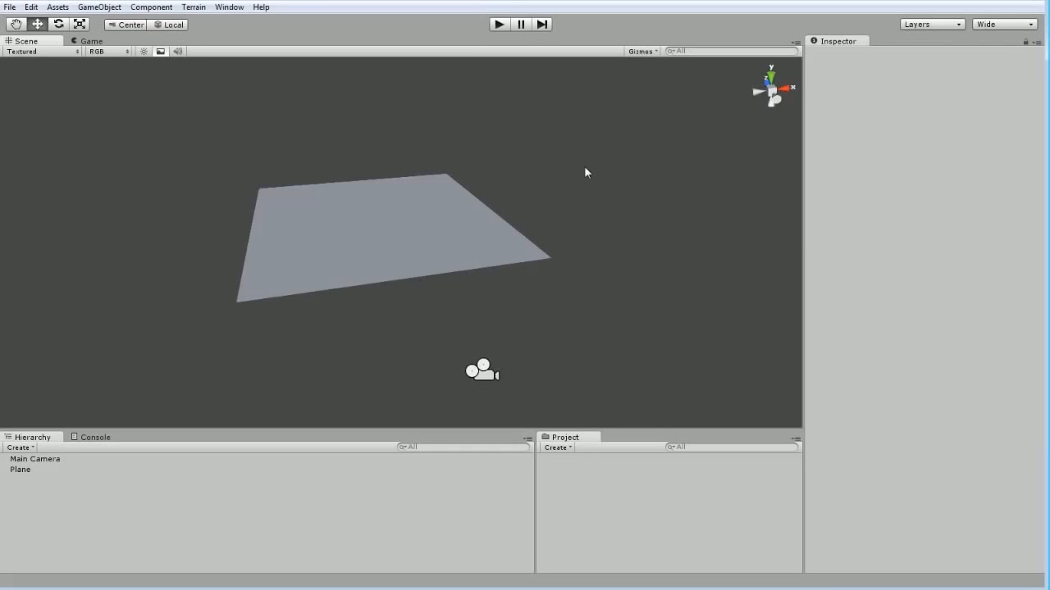
Select and frame the Plane and the Main Camera in the scene, finishing on the Plane.
{"action": "double_click", "coordinate": [18, 470]}
{"action": "double_click", "coordinate": [30, 461]}
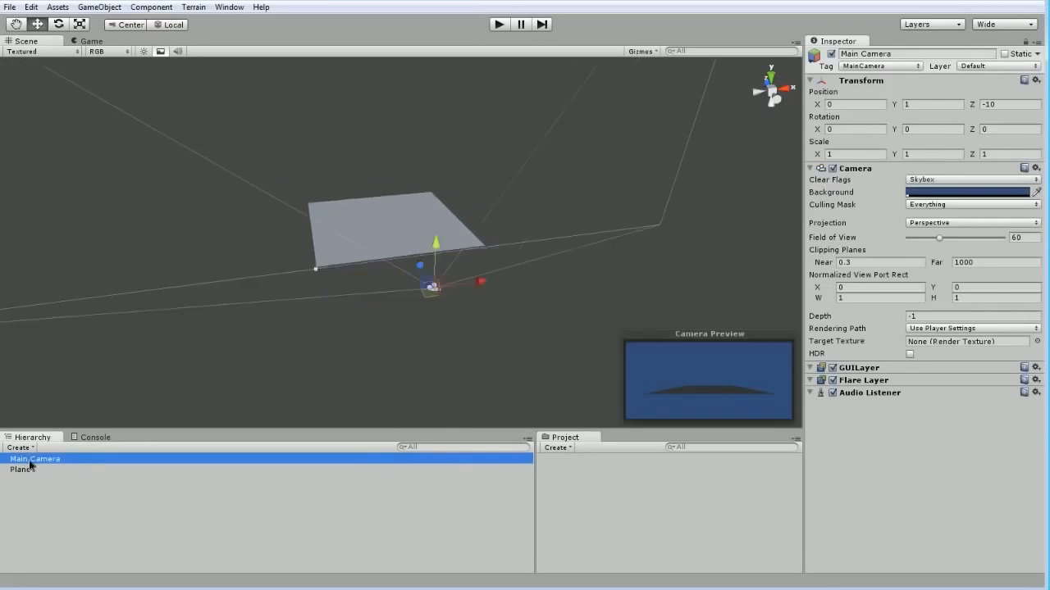
{"action": "double_click", "coordinate": [29, 468]}
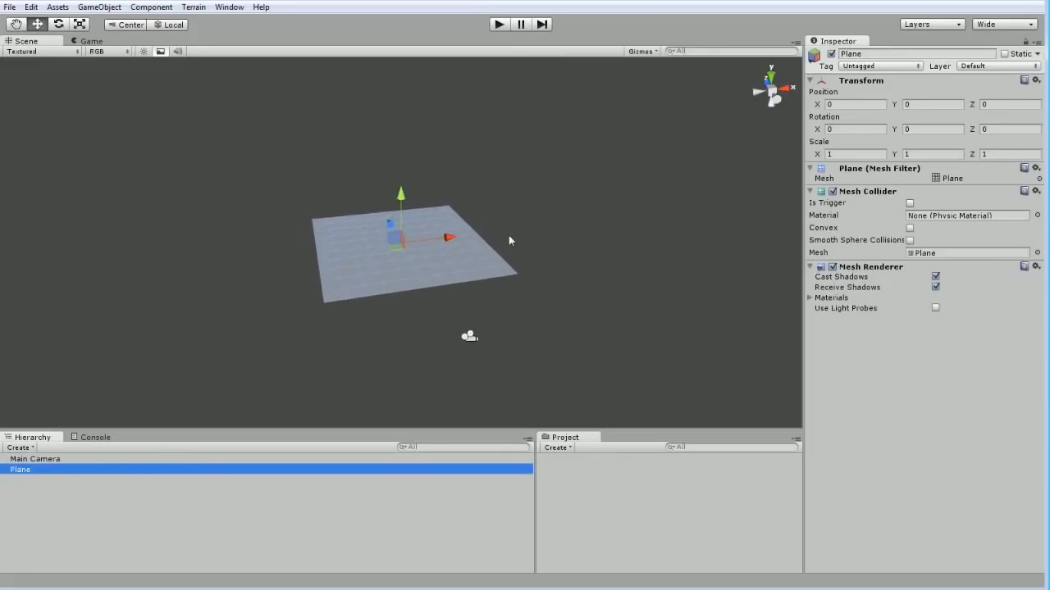
View the plane along different axes, including from the front, and return to the free perspective view.
{"action": "left_click", "coordinate": [771, 76]}
{"action": "left_click", "coordinate": [771, 76]}
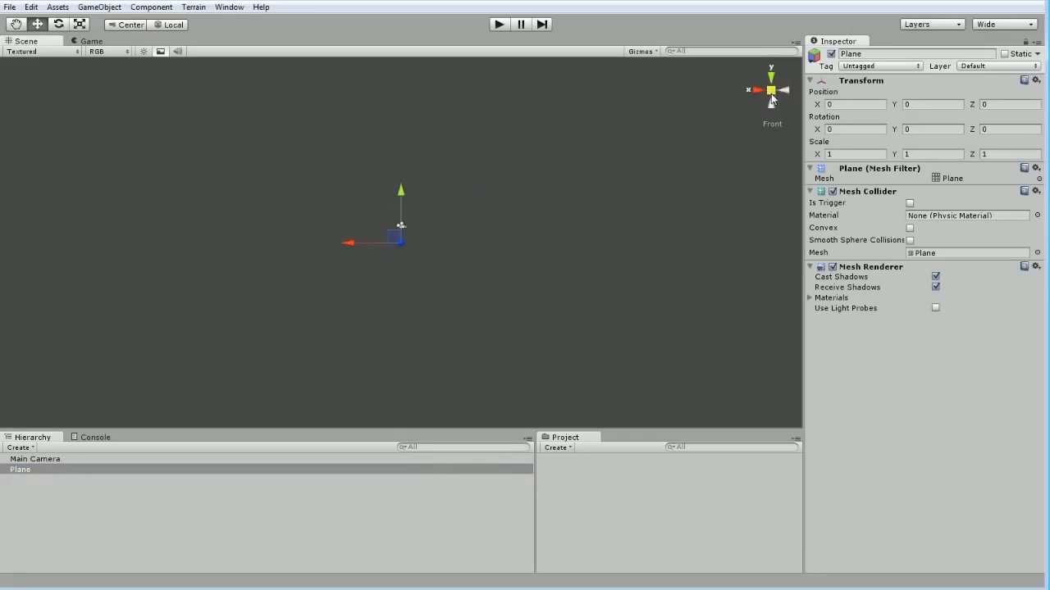
{"action": "left_click", "coordinate": [783, 92]}
{"action": "left_click", "coordinate": [771, 92]}
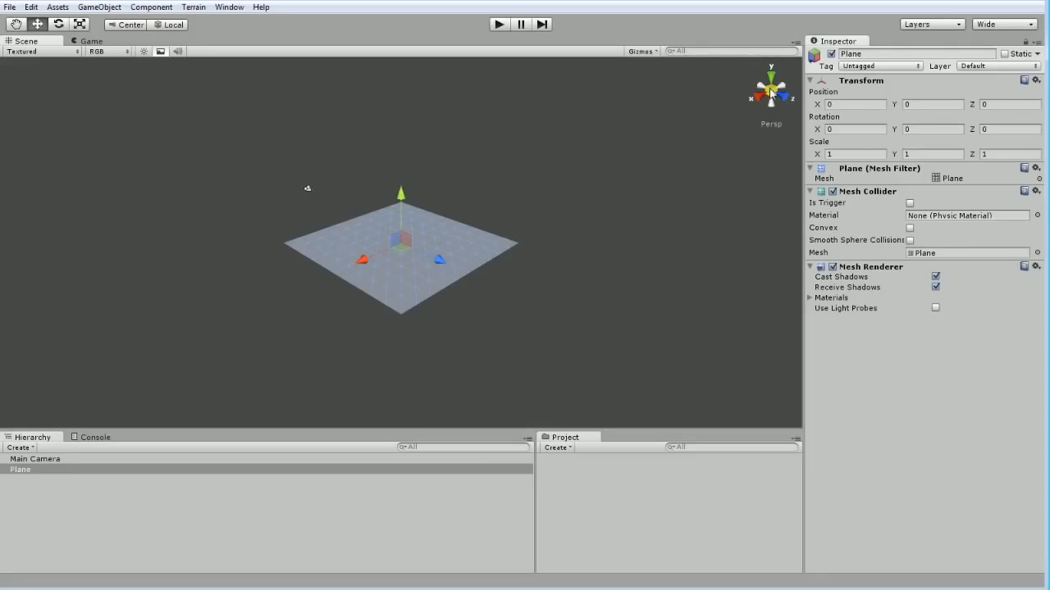
{"action": "left_click", "coordinate": [664, 219]}
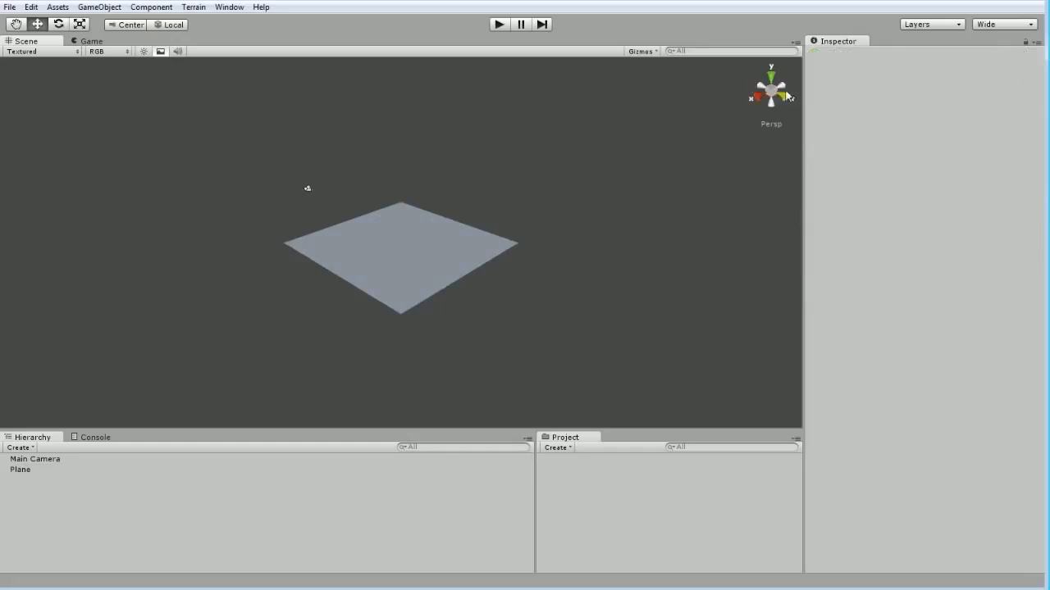
{"action": "left_click", "coordinate": [757, 96]}
{"action": "left_click", "coordinate": [774, 92]}
{"action": "left_click", "coordinate": [773, 79]}
{"action": "left_click", "coordinate": [774, 93]}
Toggle the scene view between perspective and isometric projection, ending in isometric.
{"action": "right_click", "coordinate": [771, 96]}
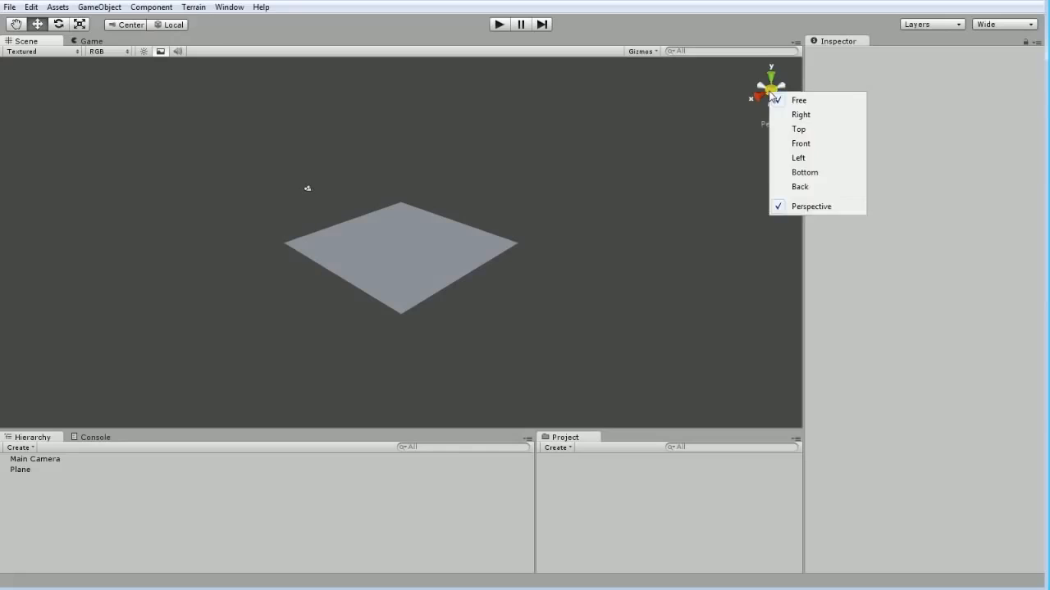
{"action": "left_click", "coordinate": [809, 206]}
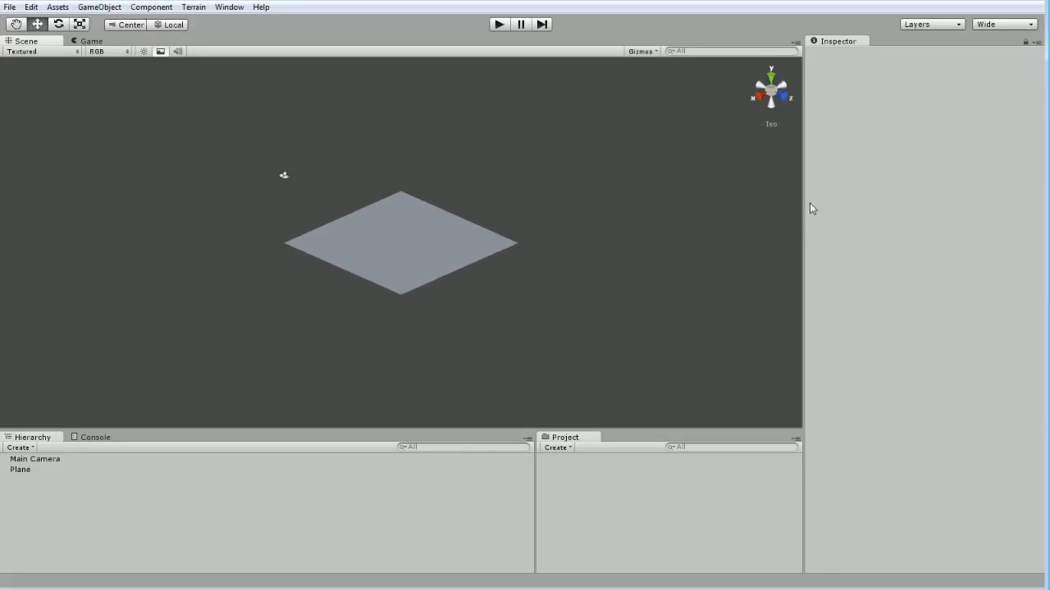
{"action": "left_click", "coordinate": [770, 90]}
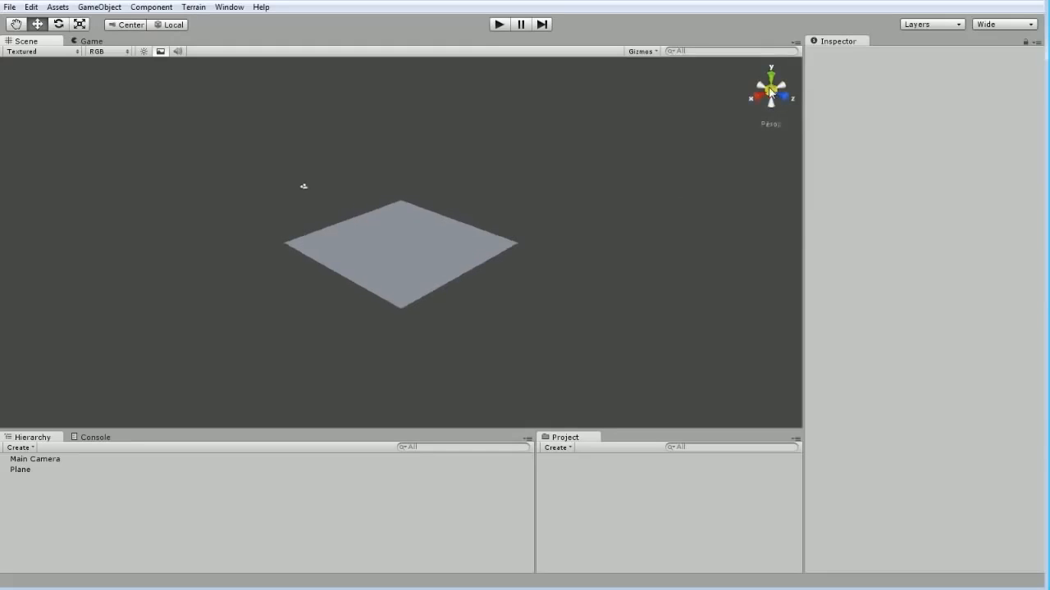
{"action": "right_click", "coordinate": [771, 92]}
{"action": "left_click", "coordinate": [725, 85]}
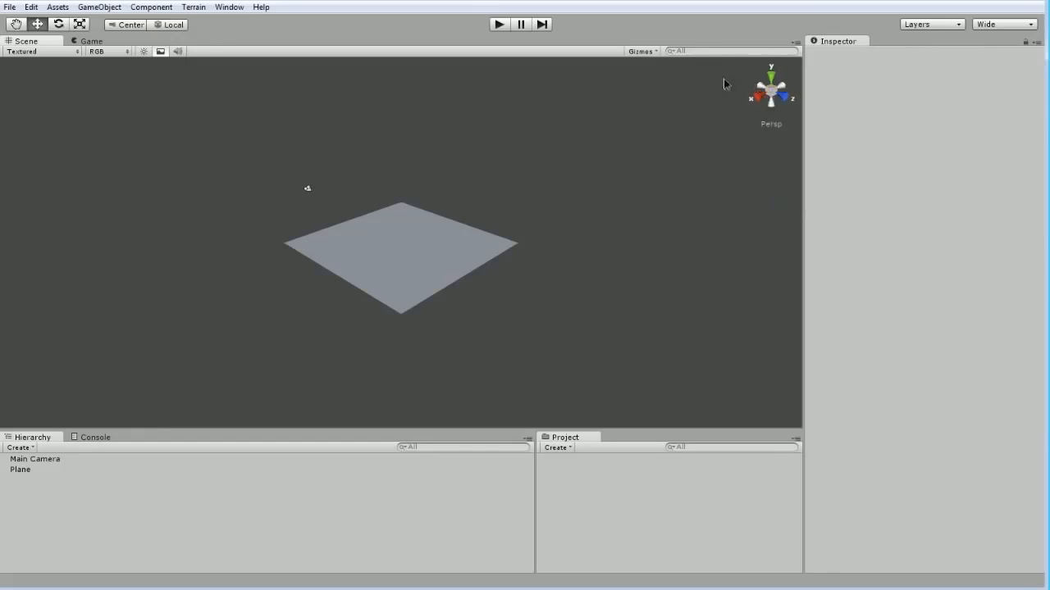
{"action": "right_click", "coordinate": [771, 91]}
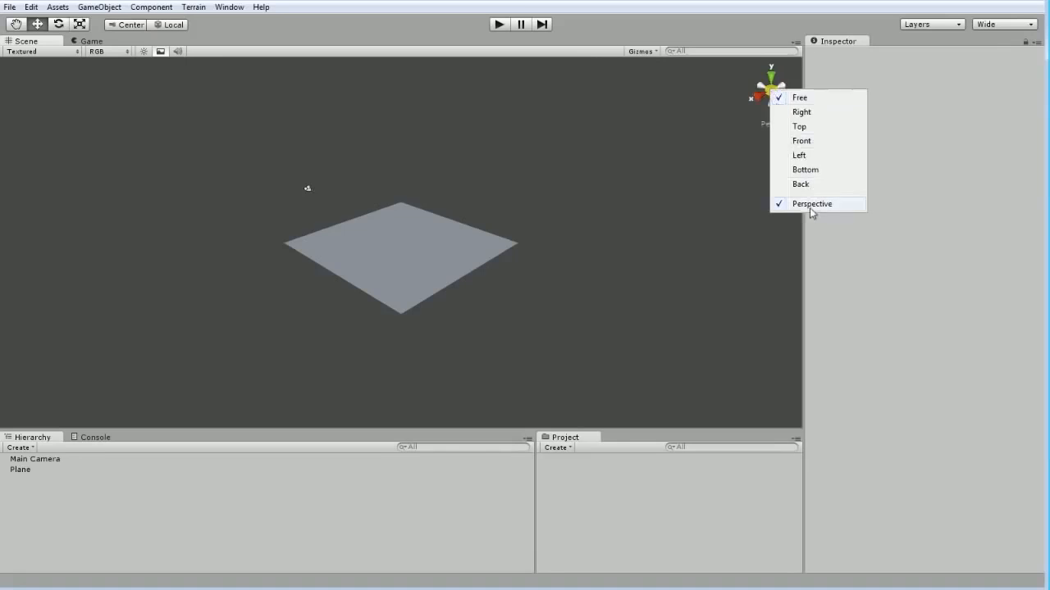
{"action": "left_click", "coordinate": [810, 206]}
Check the installed Unity version and close the version information.
{"action": "left_click", "coordinate": [262, 8]}
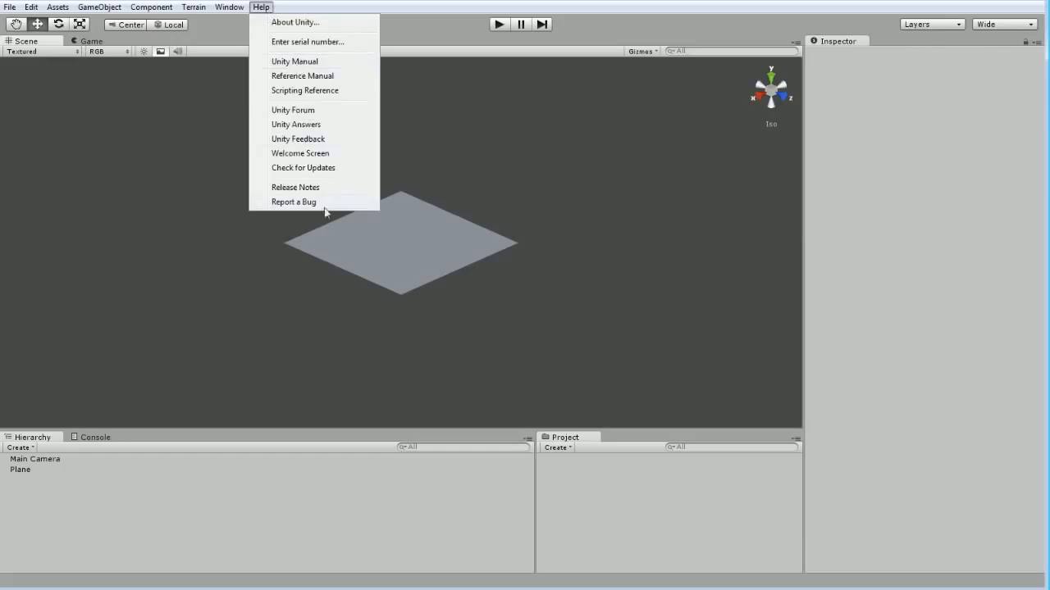
{"action": "left_click", "coordinate": [301, 23]}
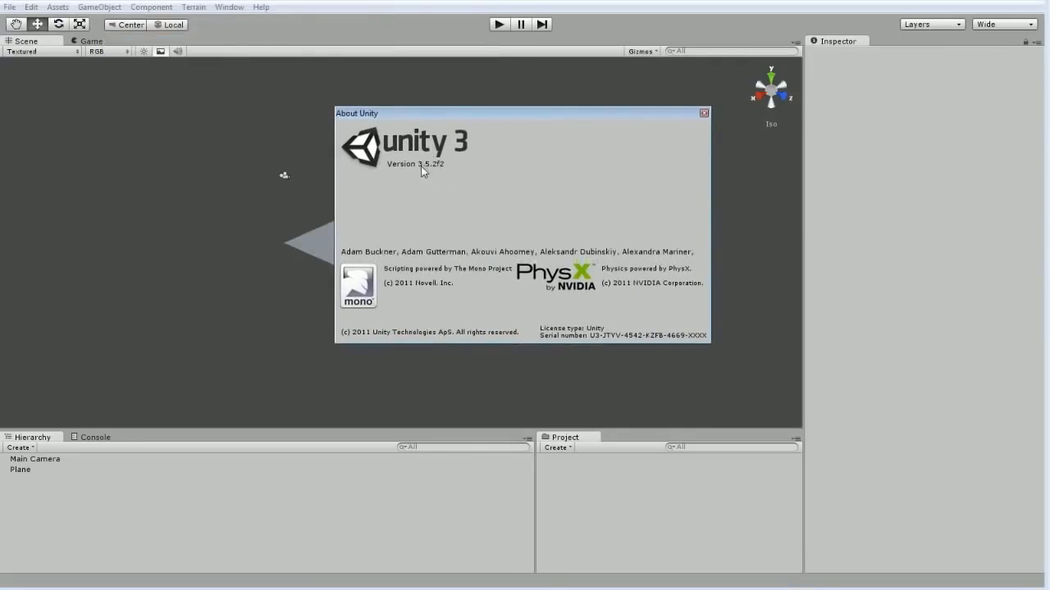
{"action": "left_click", "coordinate": [703, 113]}
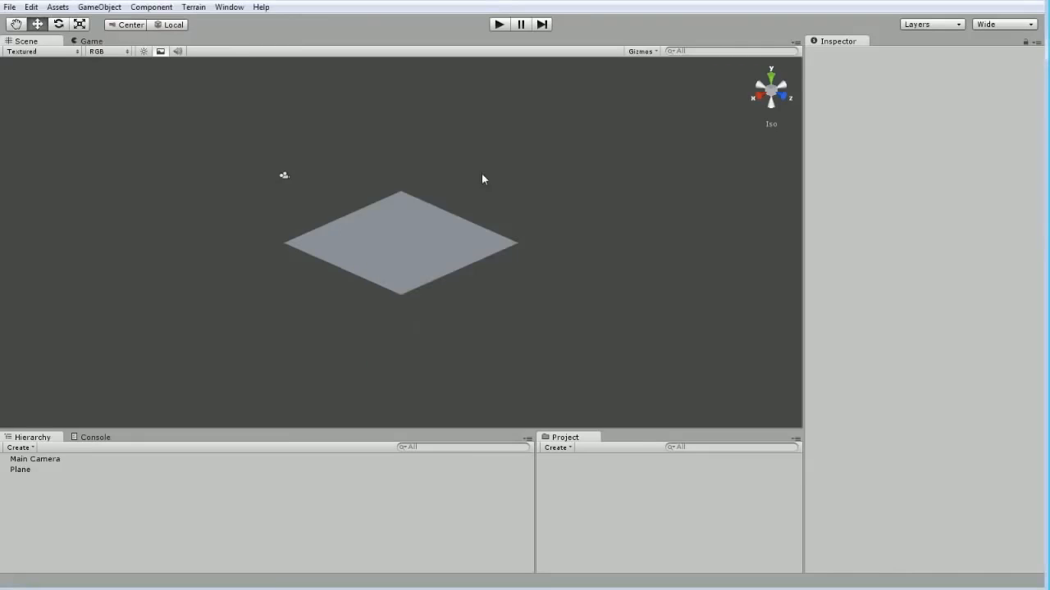
Select the plane and switch the scene view back to perspective projection.
{"action": "left_click", "coordinate": [410, 261]}
{"action": "left_click", "coordinate": [771, 124]}
{"action": "scroll", "coordinate": [349, 347], "scroll_direction": "up", "scroll_amount": 6}
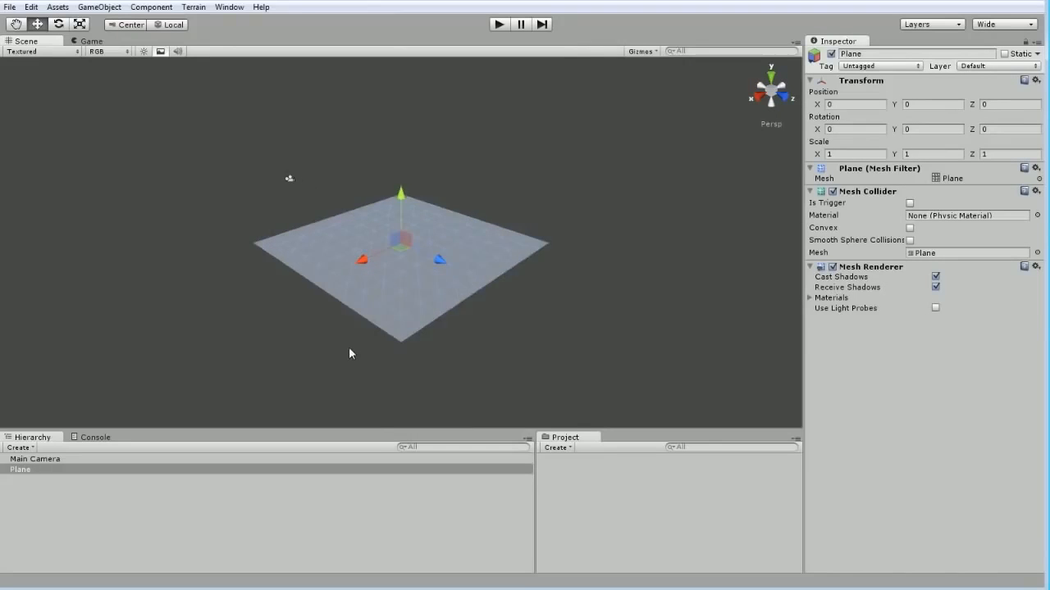
{"action": "right_click_drag", "start_coordinate": [308, 351], "coordinate": [296, 333]}
{"action": "left_click_drag", "start_coordinate": [295, 334], "coordinate": [250, 278]}
{"action": "key", "text": "w"}
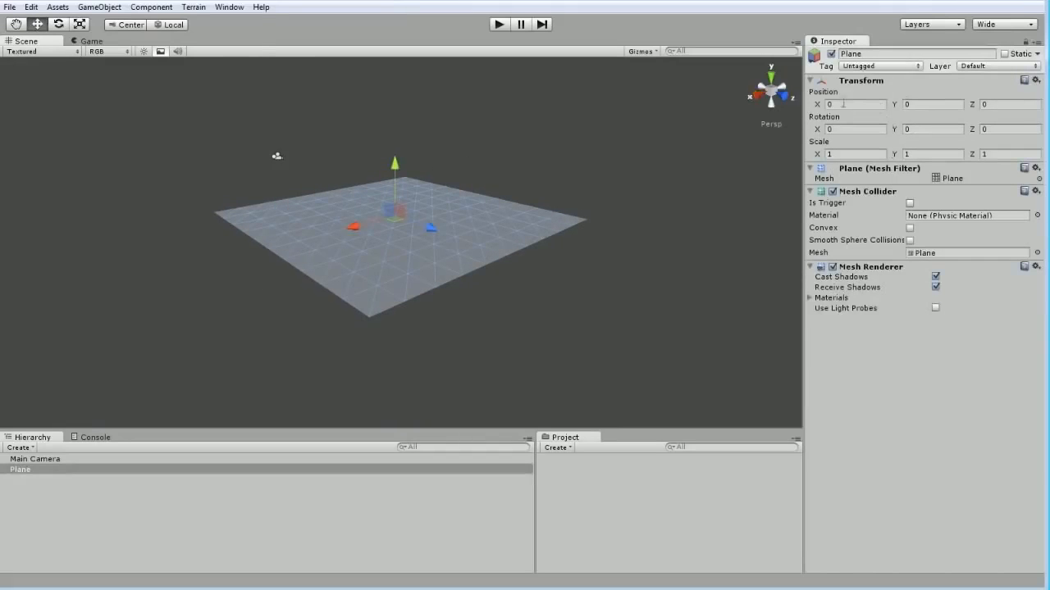
Create a cube and raise it above the plane to about X 0.64, Y 2.27.
{"action": "left_click", "coordinate": [108, 7]}
{"action": "mouse_move", "coordinate": [117, 43]}
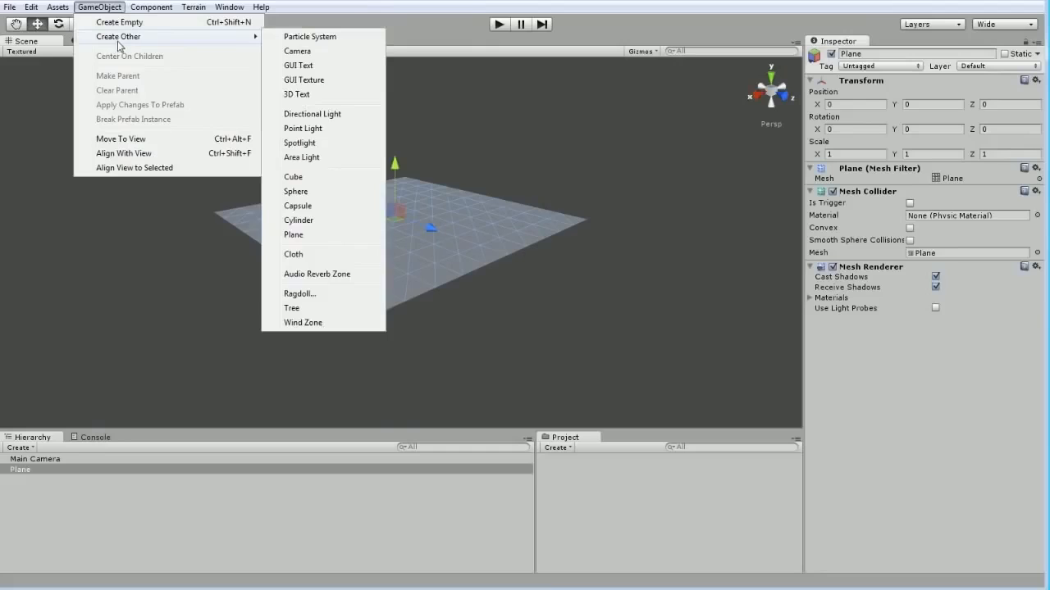
{"action": "left_click", "coordinate": [337, 180]}
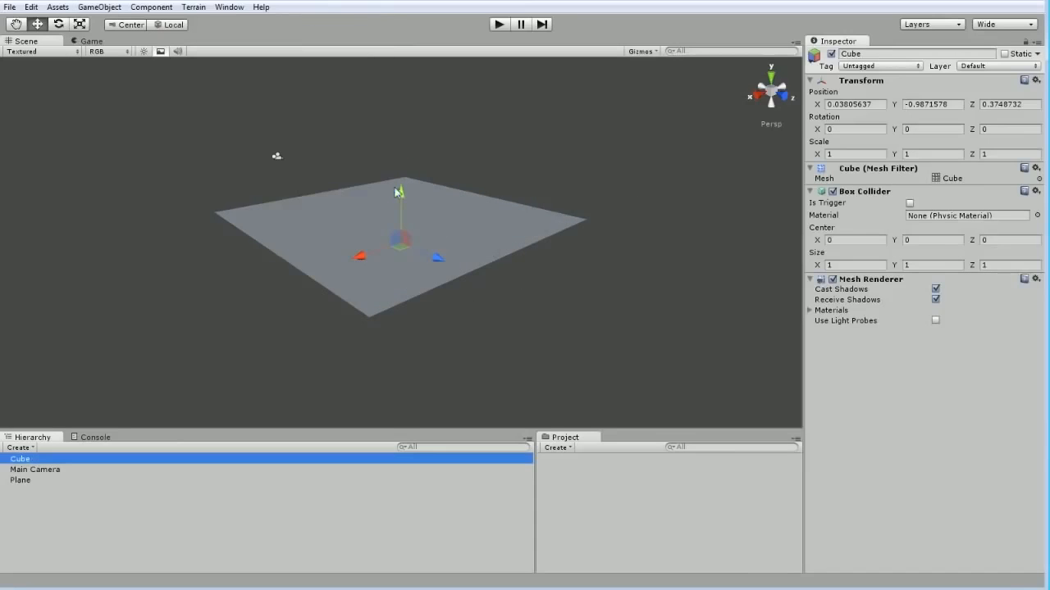
{"action": "left_click_drag", "start_coordinate": [398, 192], "coordinate": [363, 154]}
Set the cube's position to X 0, Y 5, Z 0 and deselect it.
{"action": "left_click_drag", "start_coordinate": [546, 159], "coordinate": [509, 236], "text": "alt"}
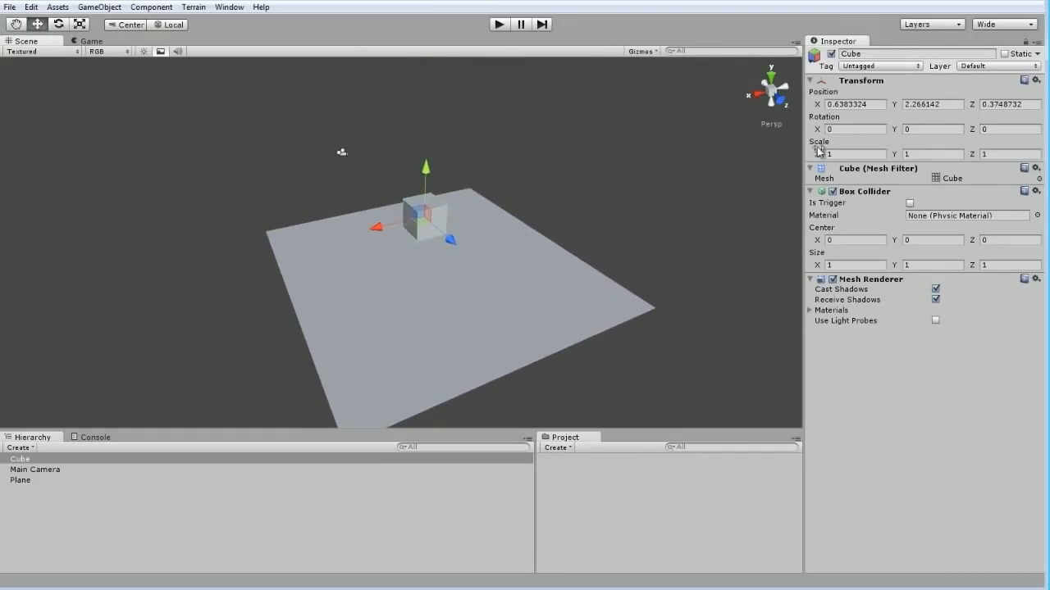
{"action": "left_click", "coordinate": [871, 105]}
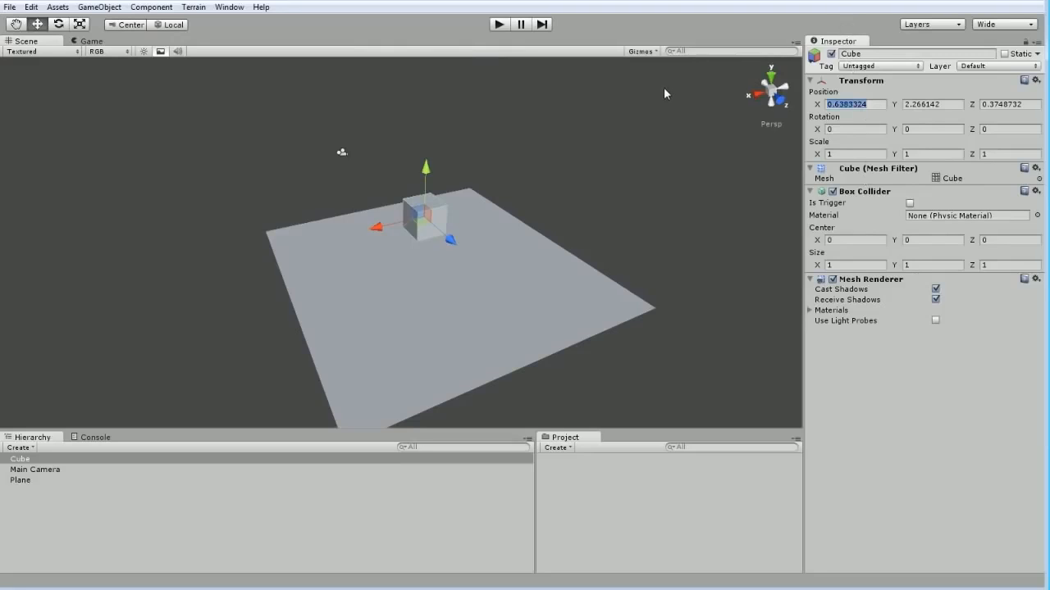
{"action": "type", "text": "0"}
{"action": "key", "text": "Tab"}
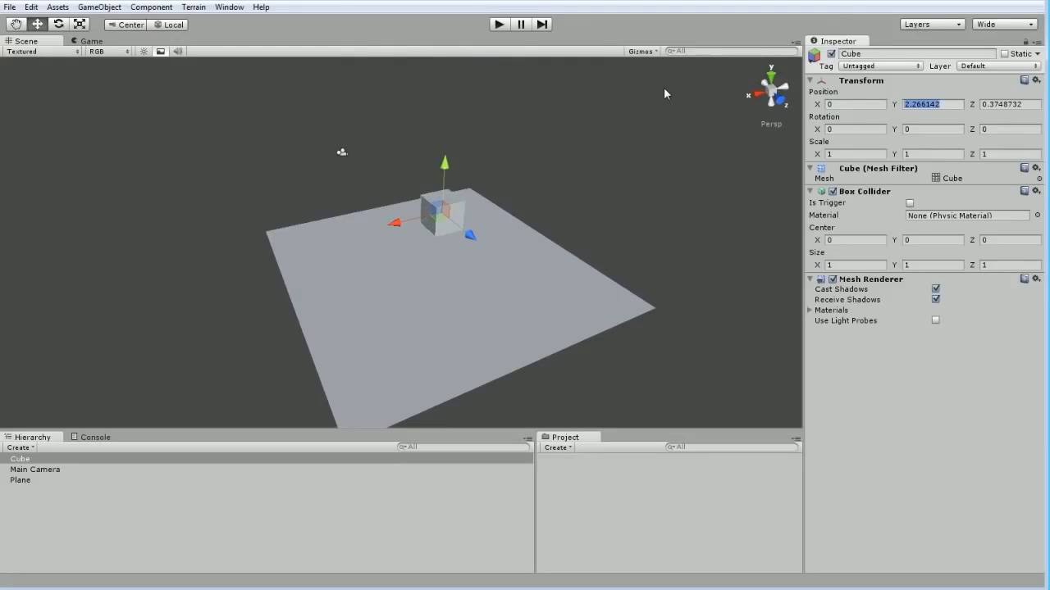
{"action": "key", "text": "Tab"}
{"action": "type", "text": "0"}
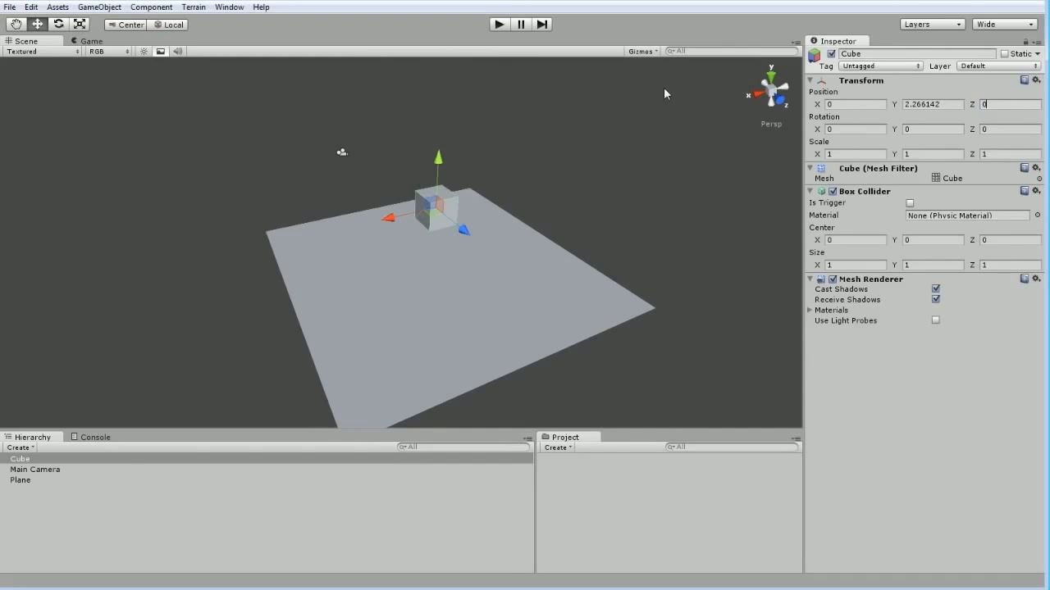
{"action": "left_click", "coordinate": [943, 104]}
{"action": "left_click", "coordinate": [585, 202]}
View the cube and plane from several angles, run the game to test the cube's behavior, and stop it.
{"action": "mouse_move", "coordinate": [422, 288]}
{"action": "left_mouse_down", "text": "alt"}
{"action": "mouse_move", "coordinate": [377, 309]}
{"action": "mouse_move", "coordinate": [398, 288]}
{"action": "mouse_move", "coordinate": [366, 336]}
{"action": "mouse_move", "coordinate": [428, 230]}
{"action": "mouse_move", "coordinate": [401, 283]}
{"action": "left_mouse_up", "text": "alt"}
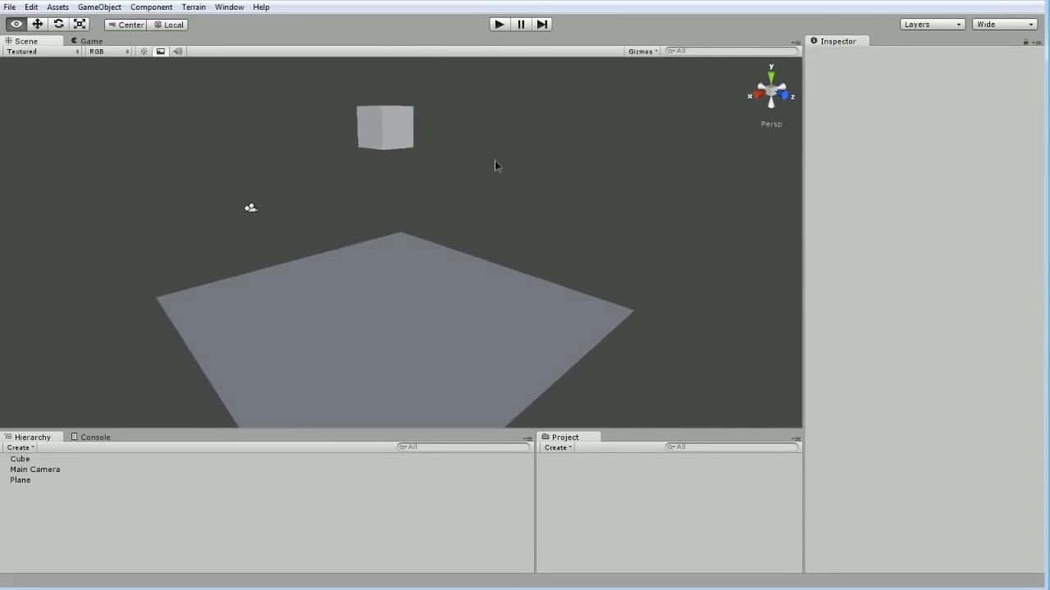
{"action": "left_click_drag", "start_coordinate": [497, 164], "coordinate": [438, 255], "text": "alt"}
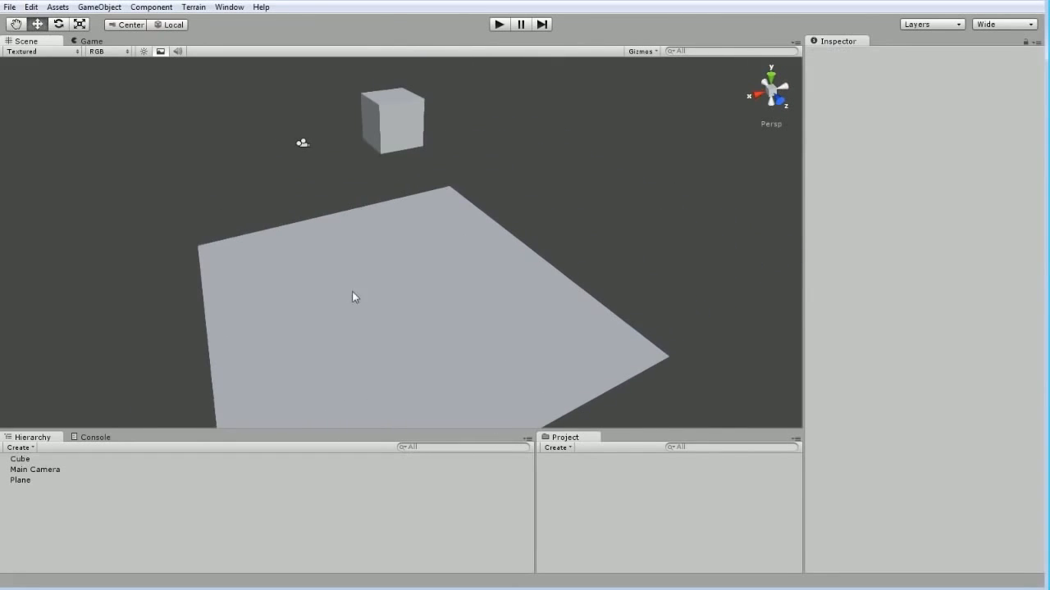
{"action": "left_click_drag", "start_coordinate": [353, 295], "coordinate": [457, 328], "text": "alt"}
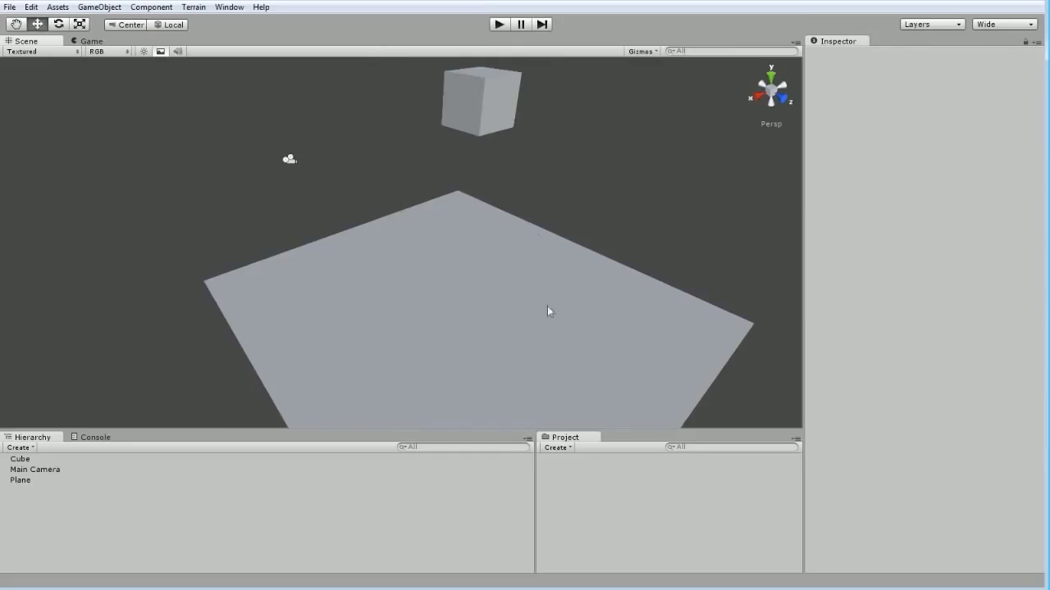
{"action": "left_click_drag", "start_coordinate": [548, 310], "coordinate": [386, 342], "text": "alt"}
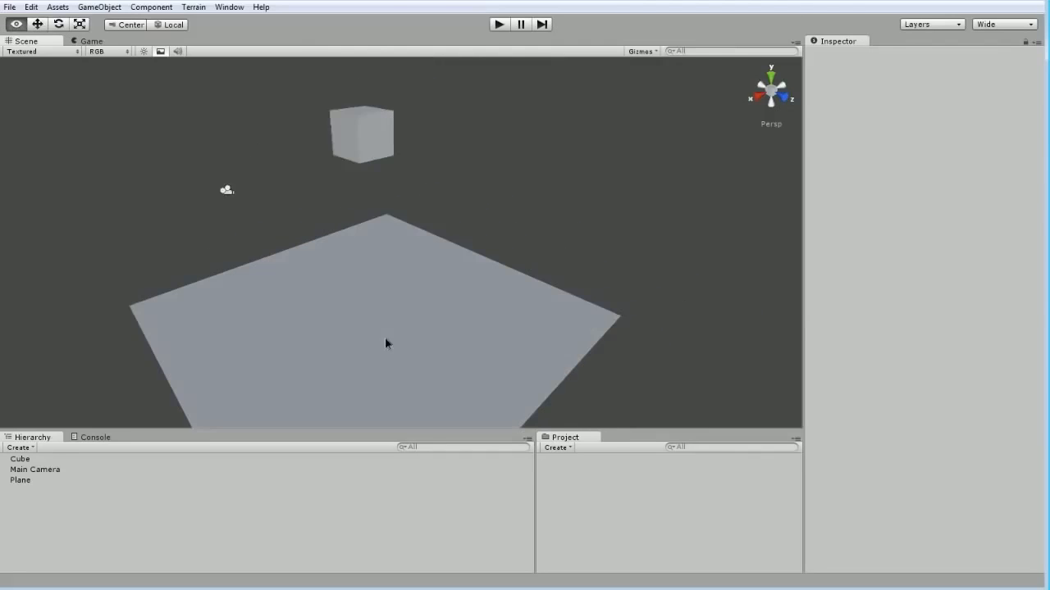
{"action": "middle_click_drag", "start_coordinate": [364, 354], "coordinate": [383, 327]}
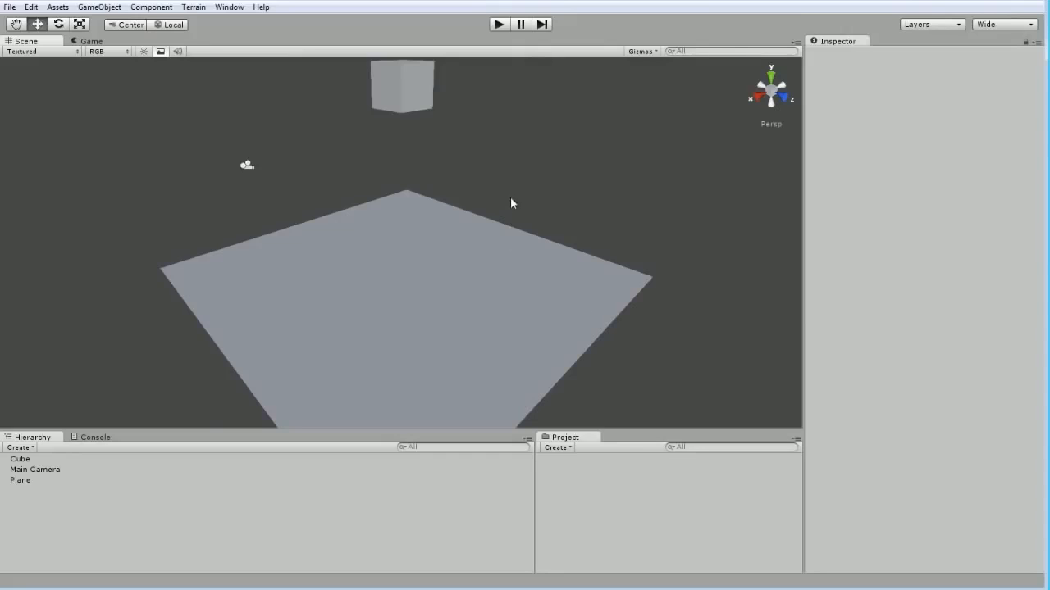
{"action": "left_click", "coordinate": [498, 25]}
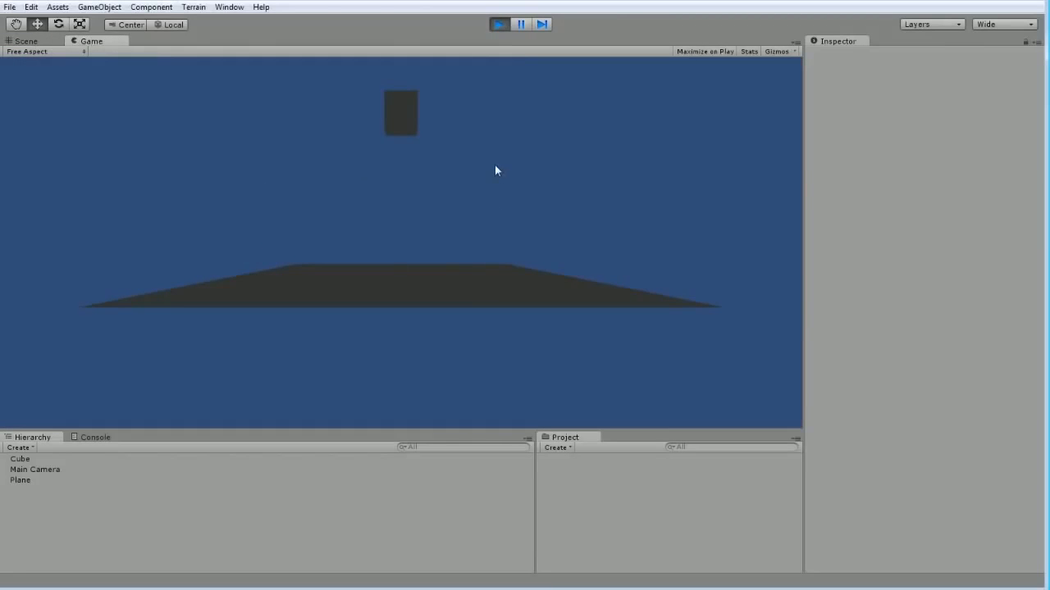
{"action": "left_click", "coordinate": [499, 24]}
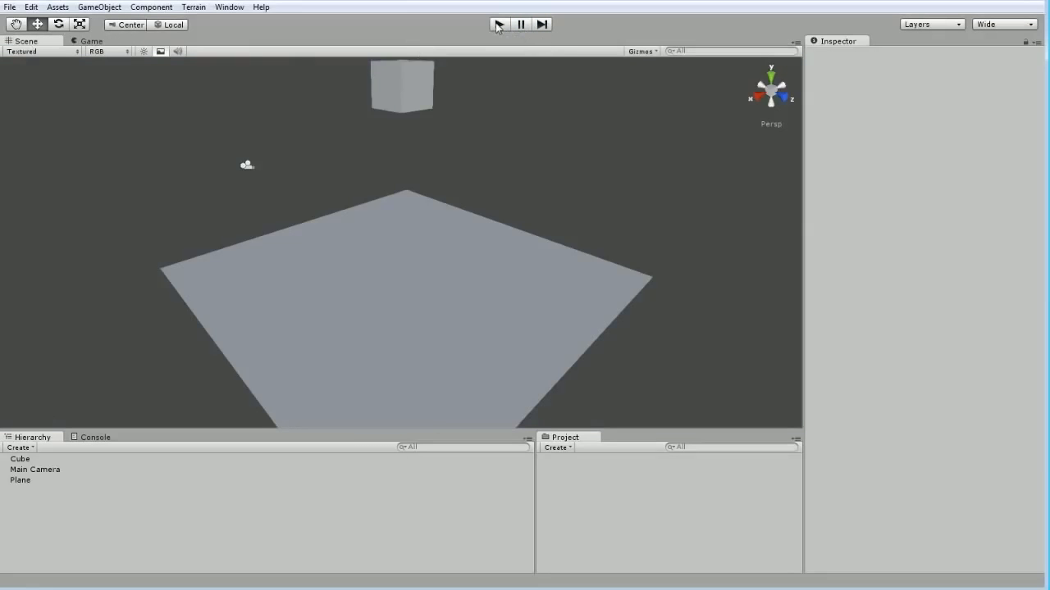
Run the game again and inspect the cube's components in the scene view during play.
{"action": "left_click", "coordinate": [499, 25]}
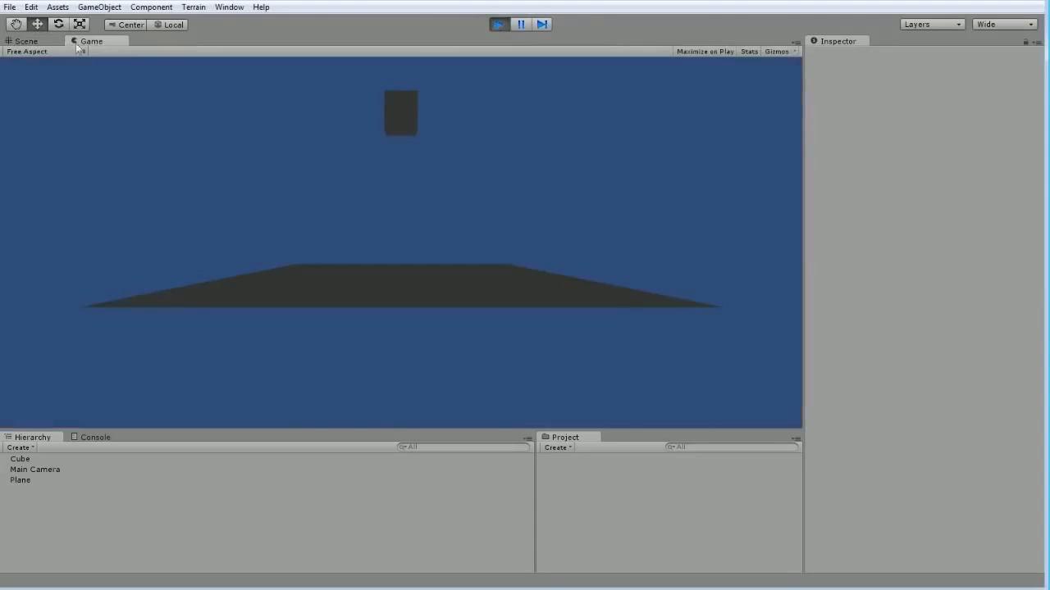
{"action": "left_click", "coordinate": [47, 42]}
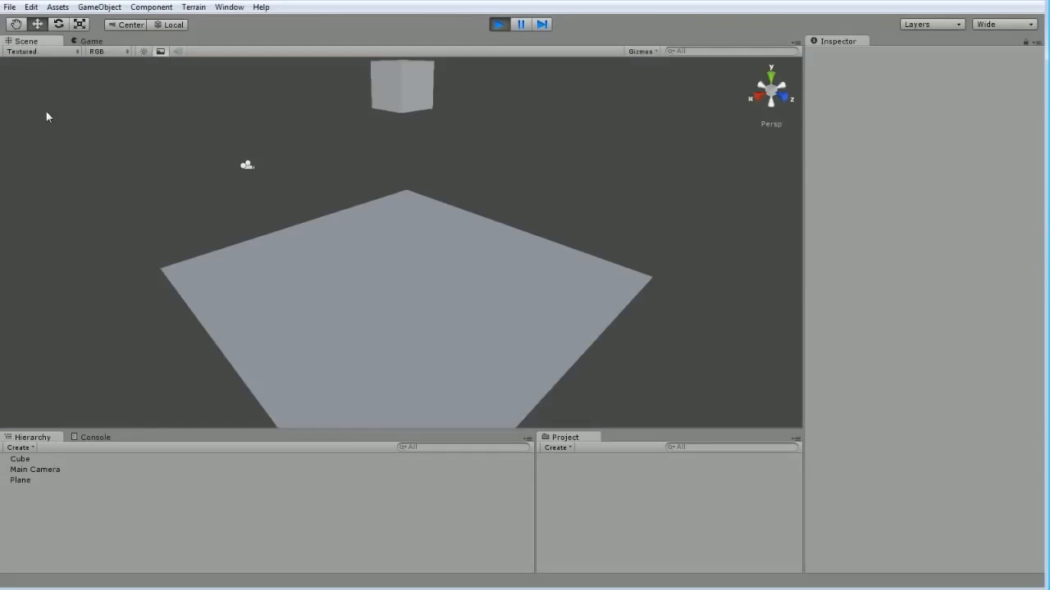
{"action": "left_click", "coordinate": [365, 245]}
{"action": "left_click", "coordinate": [424, 102]}
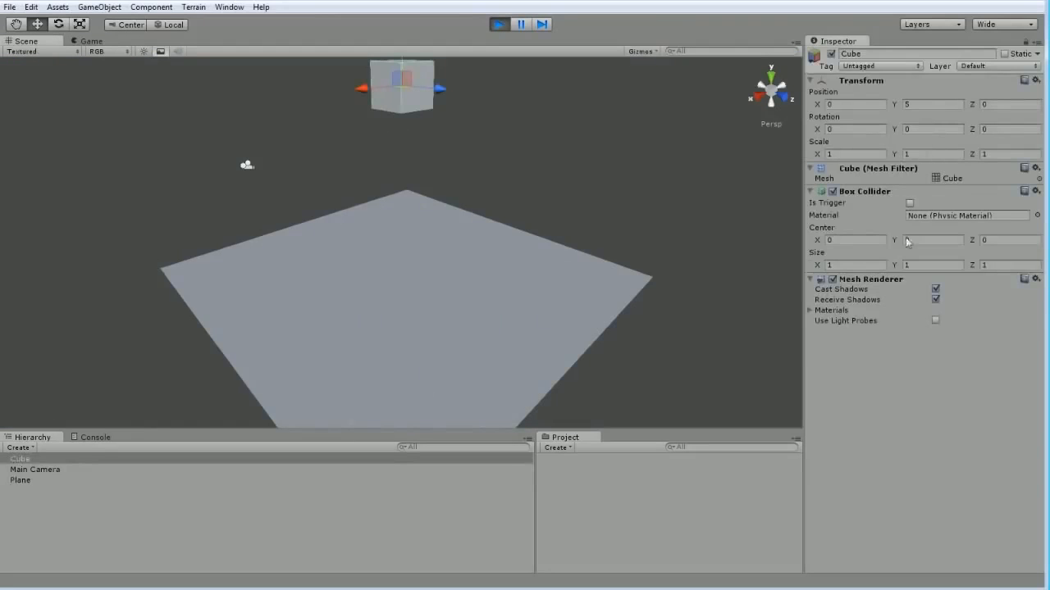
Stop the running game, dock the Game view beside the Scene view, and widen it to about half the viewing area.
{"action": "left_click", "coordinate": [90, 42]}
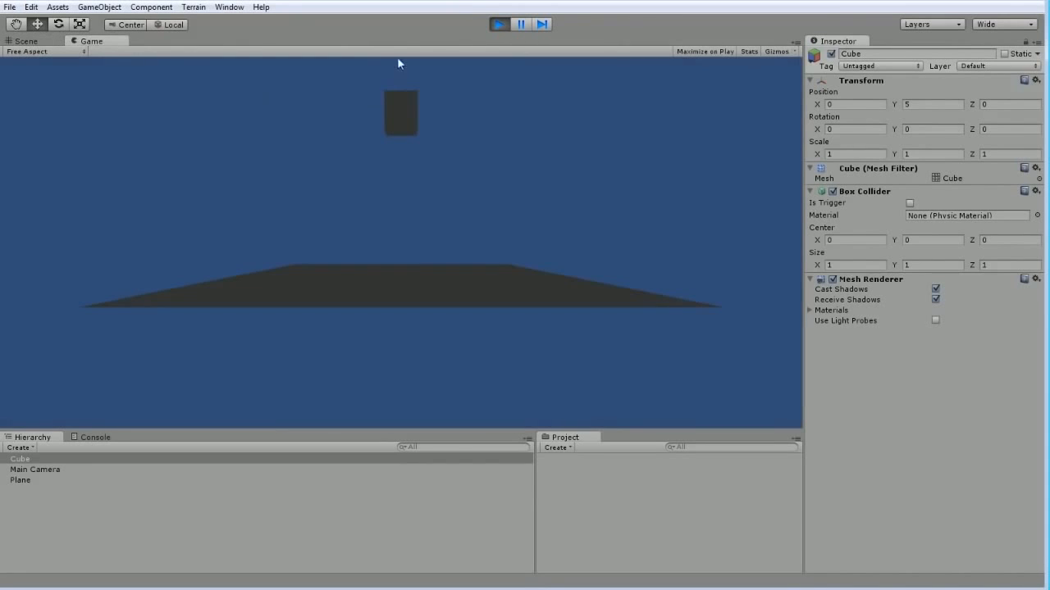
{"action": "left_click", "coordinate": [499, 25]}
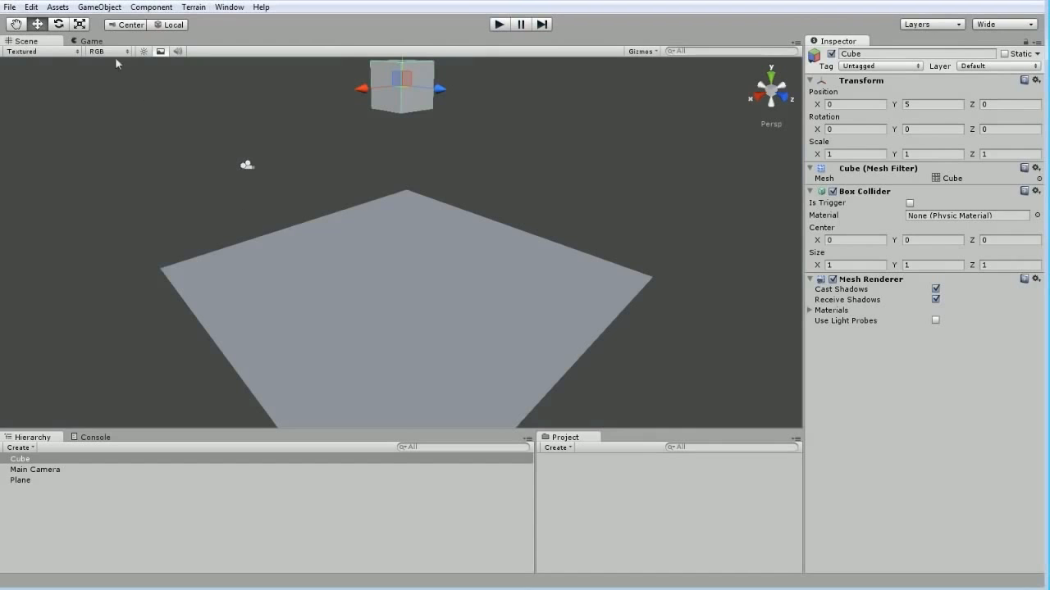
{"action": "left_click_drag", "start_coordinate": [88, 43], "coordinate": [731, 176]}
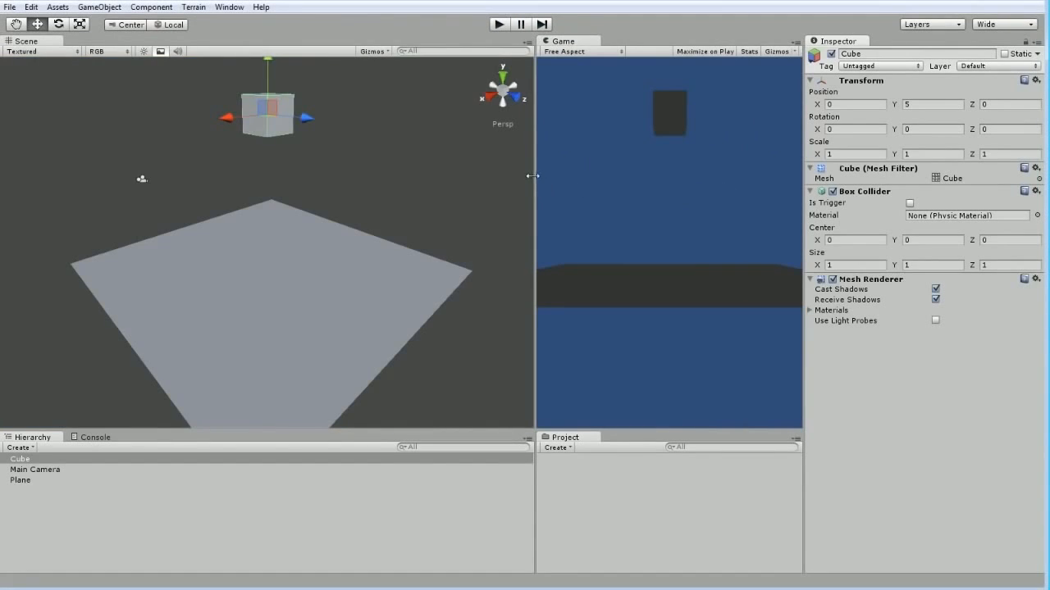
{"action": "left_click_drag", "start_coordinate": [536, 172], "coordinate": [400, 182]}
Run the game with both views visible, inspect the main camera and its preview in the scene, and stop the game.
{"action": "left_click", "coordinate": [497, 25]}
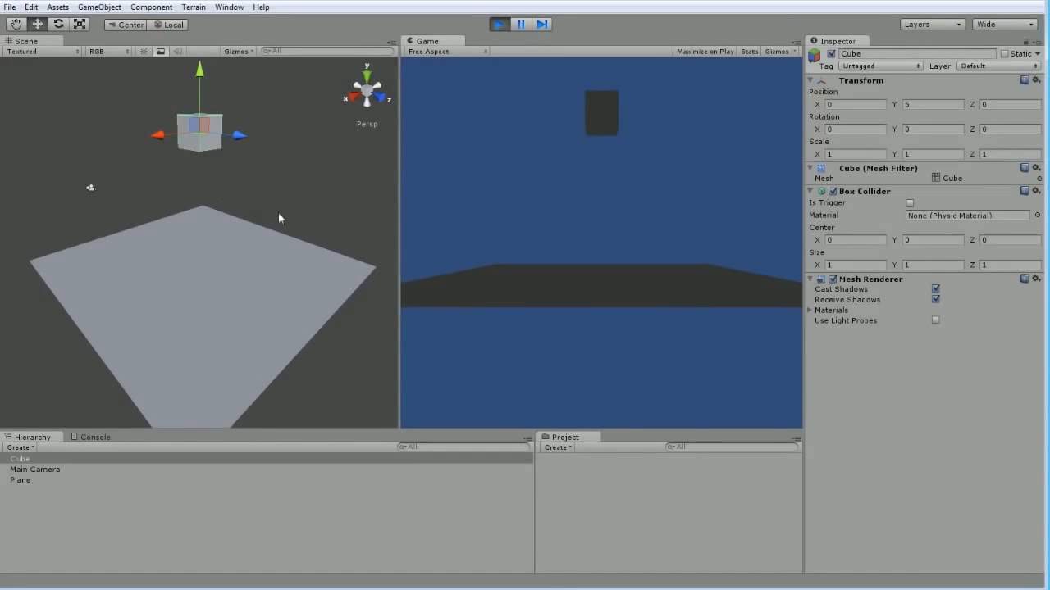
{"action": "left_click_drag", "start_coordinate": [278, 218], "coordinate": [185, 181], "text": "alt"}
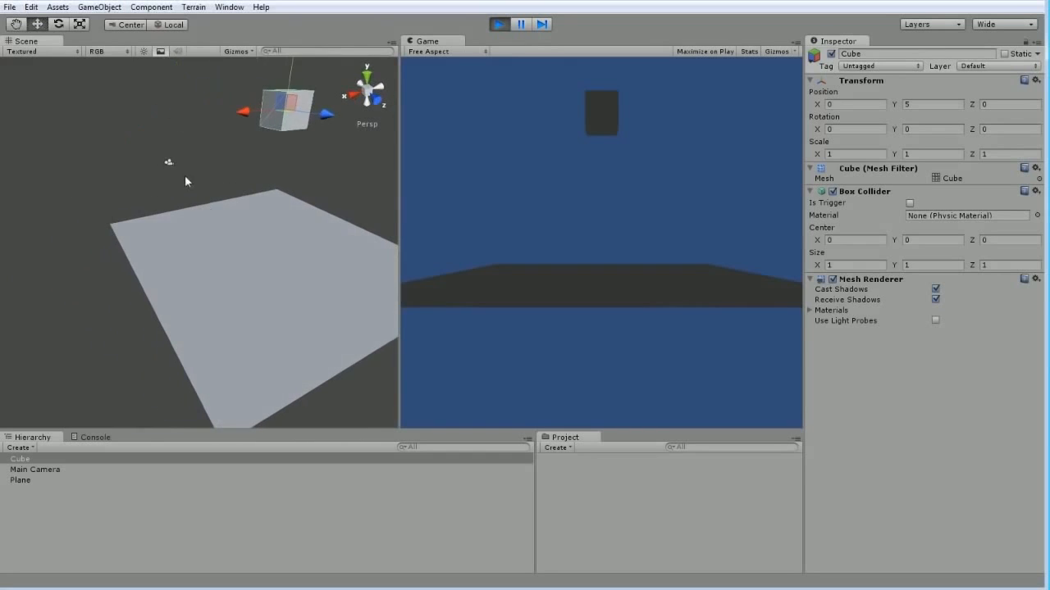
{"action": "left_click", "coordinate": [169, 164]}
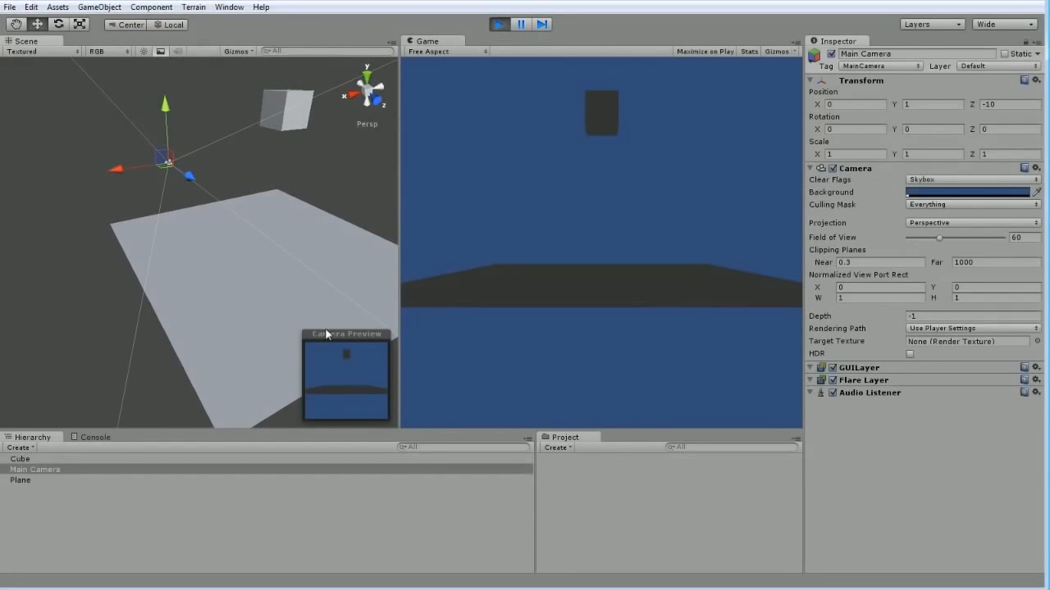
{"action": "key", "text": "ctrl+p"}
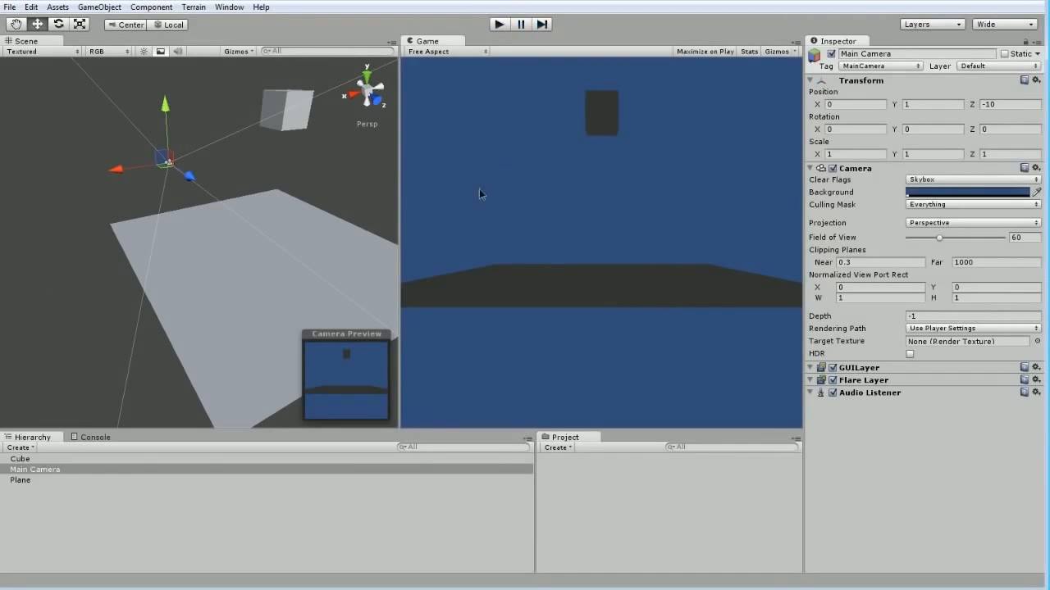
Deselect the main camera and add a directional light to the scene.
{"action": "left_click", "coordinate": [350, 178]}
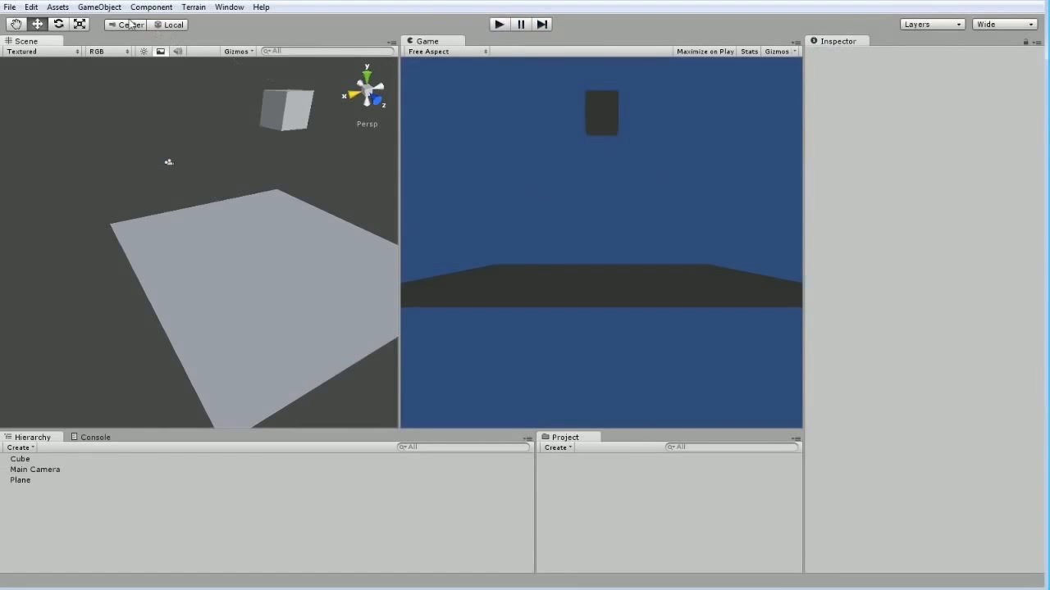
{"action": "left_click", "coordinate": [99, 6]}
{"action": "mouse_move", "coordinate": [131, 39]}
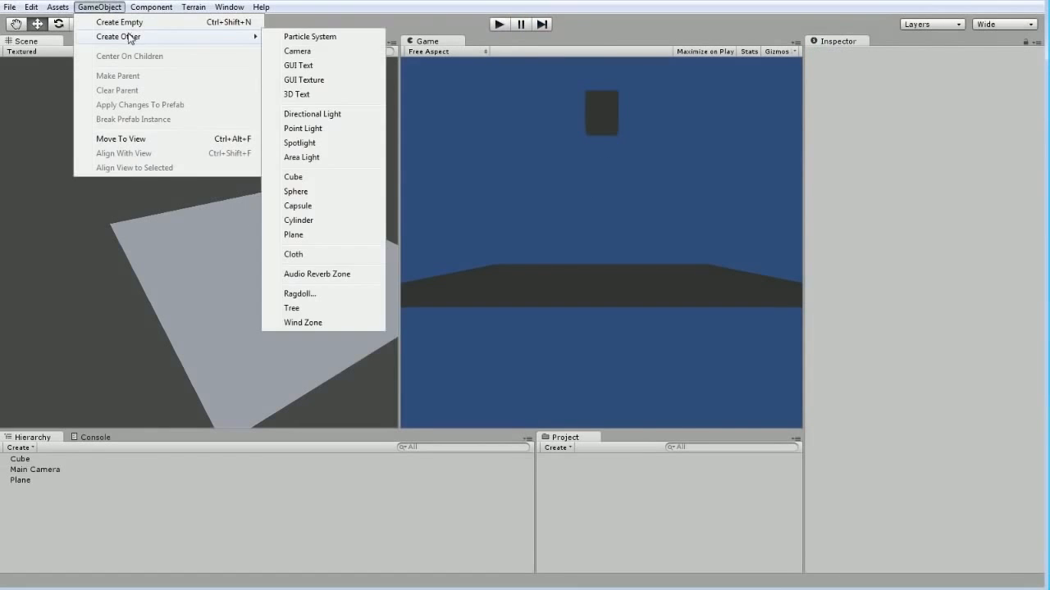
{"action": "left_click", "coordinate": [337, 114]}
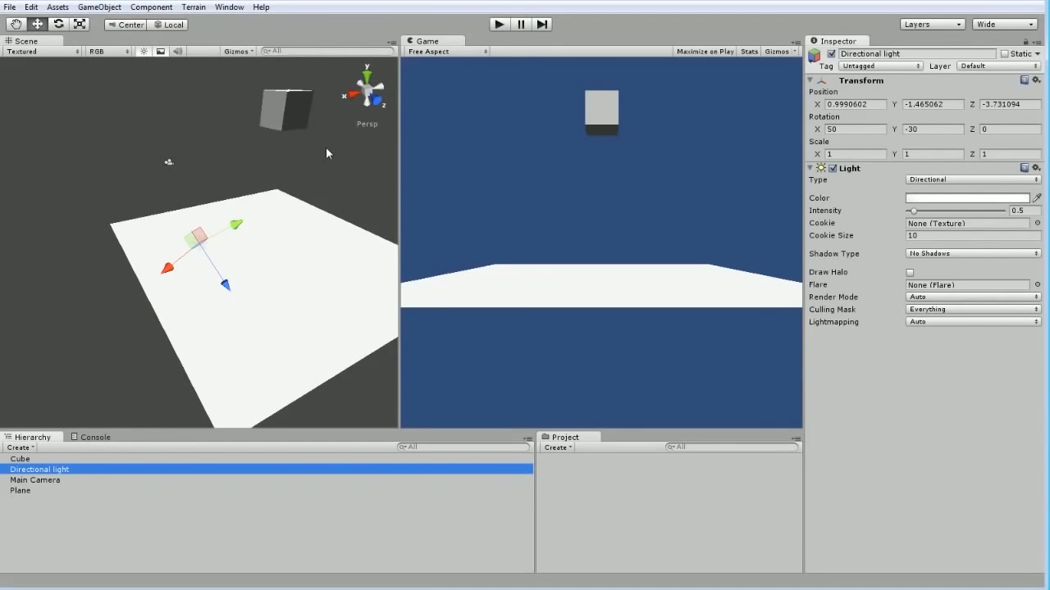
Raise the directional light along the global vertical axis to about Y 2.27, comparing the local and global handle orientations.
{"action": "left_click", "coordinate": [195, 248]}
{"action": "left_click", "coordinate": [182, 154]}
{"action": "left_click", "coordinate": [200, 240]}
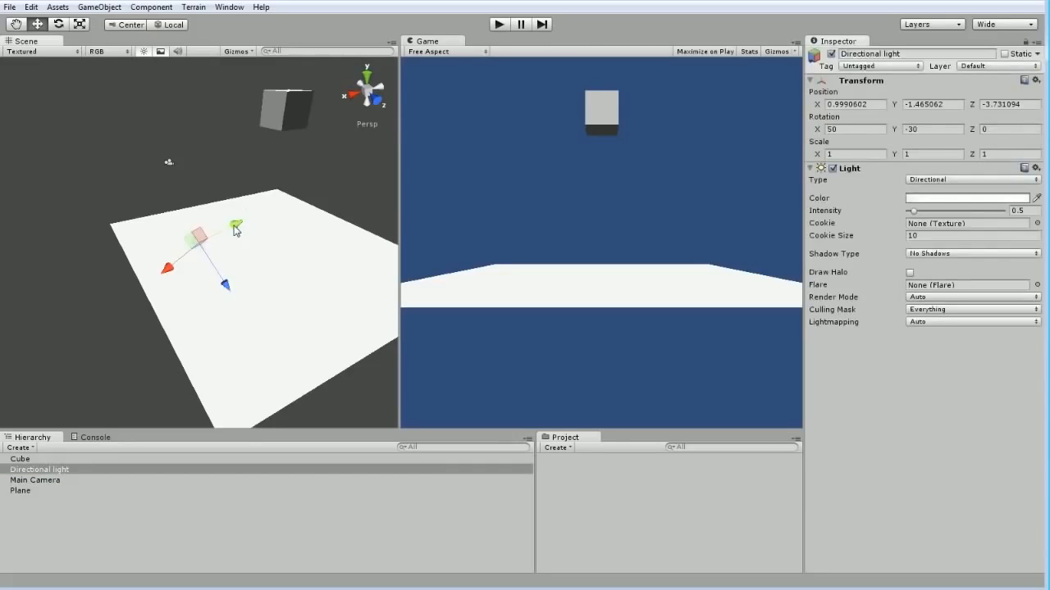
{"action": "left_click", "coordinate": [160, 25]}
{"action": "left_click_drag", "start_coordinate": [197, 214], "coordinate": [194, 145]}
{"action": "left_click", "coordinate": [176, 25]}
{"action": "left_click", "coordinate": [176, 26]}
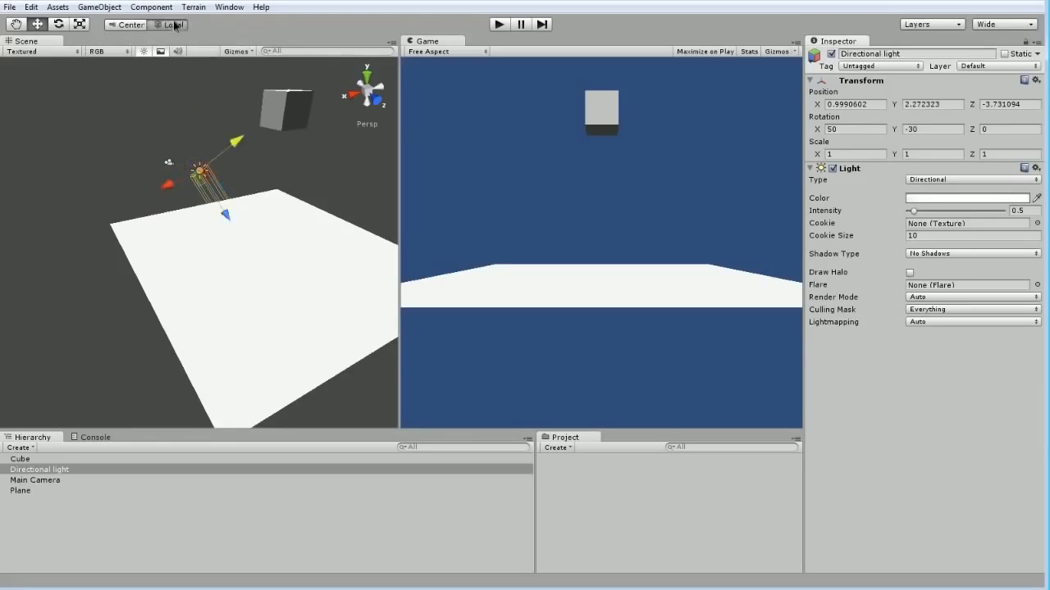
Set the directional light's X and Y rotation to 0 to see how its angle affects the lighting.
{"action": "left_click_drag", "start_coordinate": [212, 190], "coordinate": [270, 230], "text": "alt"}
{"action": "scroll", "coordinate": [262, 229], "scroll_direction": "up", "scroll_amount": 5}
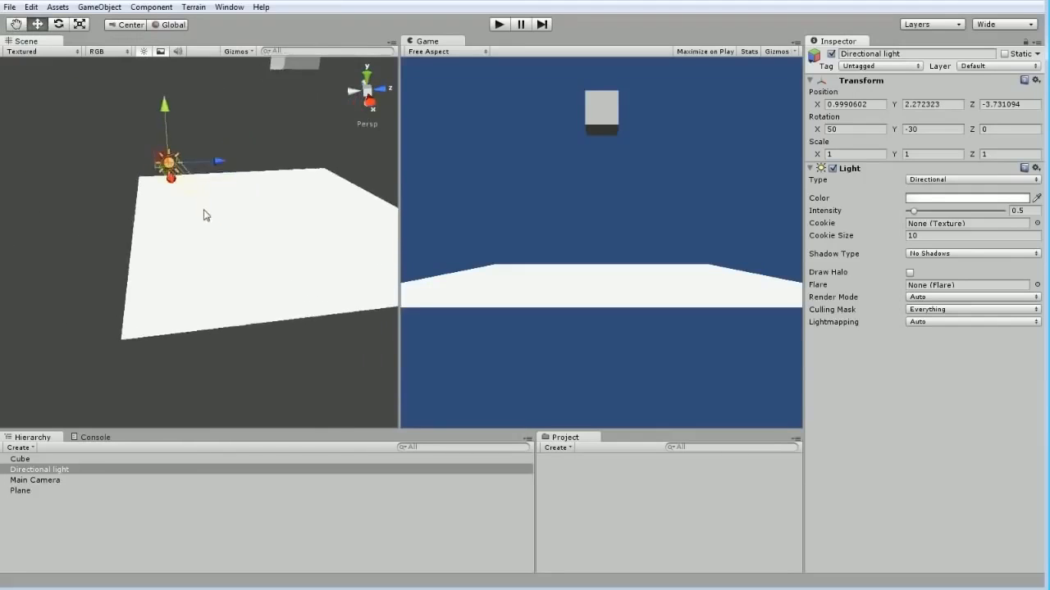
{"action": "scroll", "coordinate": [177, 156], "scroll_direction": "up", "scroll_amount": 2}
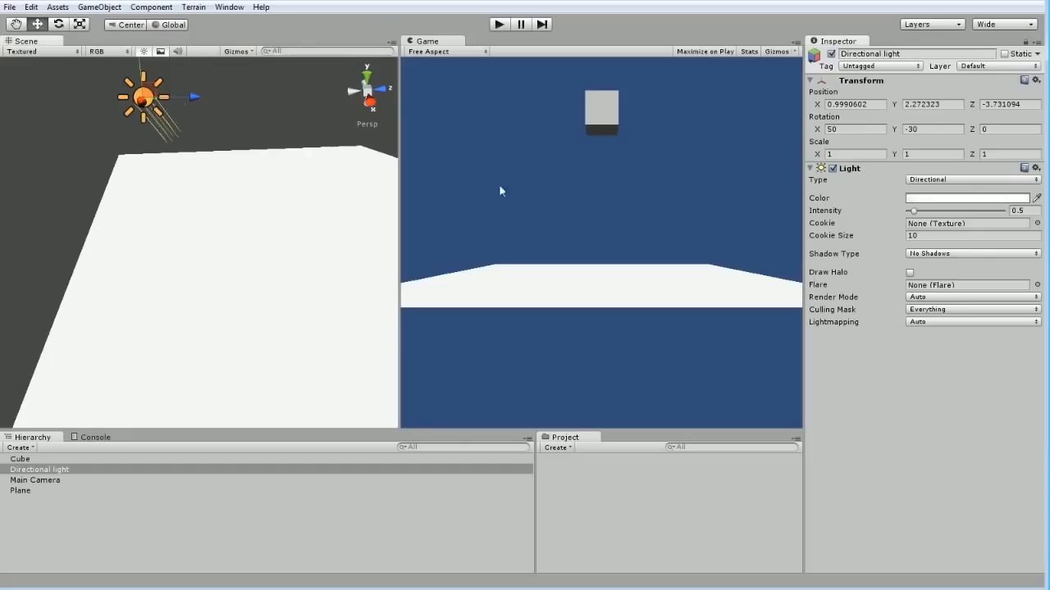
{"action": "left_click_drag", "start_coordinate": [857, 130], "coordinate": [705, 123]}
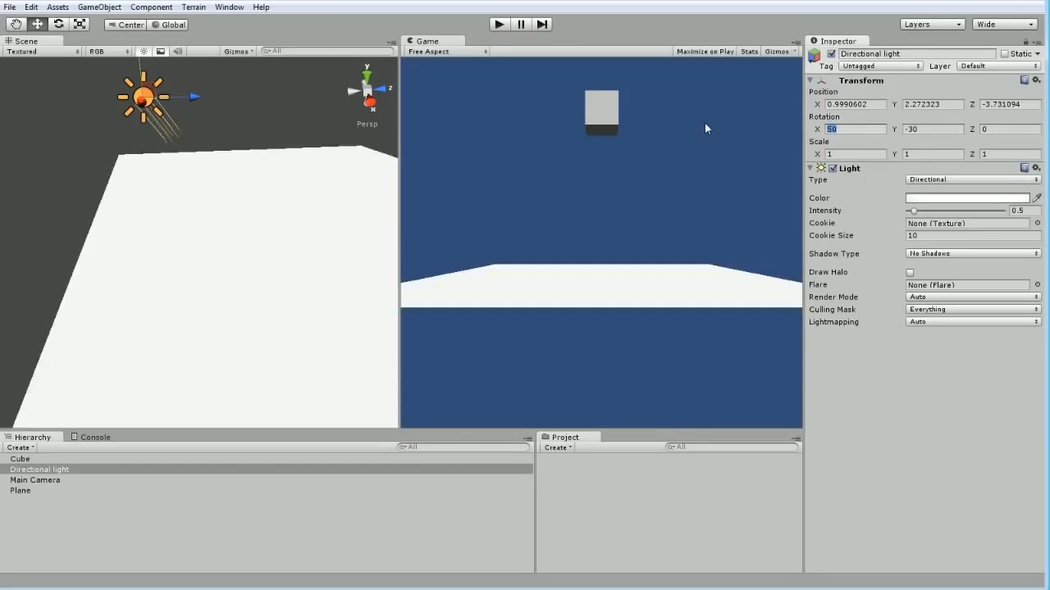
{"action": "type", "text": "0"}
{"action": "key", "text": "Tab"}
{"action": "type", "text": "0"}
{"action": "left_click", "coordinate": [679, 192]}
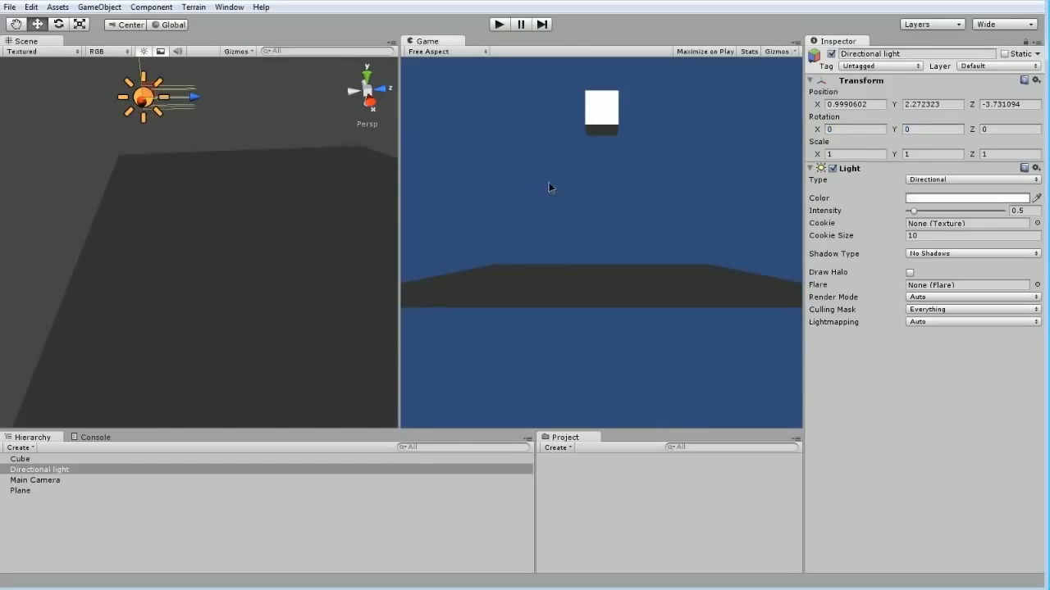
Set the directional light's rotation to X 50 and Y 30.
{"action": "right_click_drag", "start_coordinate": [307, 184], "coordinate": [261, 179]}
{"action": "scroll", "coordinate": [261, 180], "scroll_direction": "down", "scroll_amount": 5}
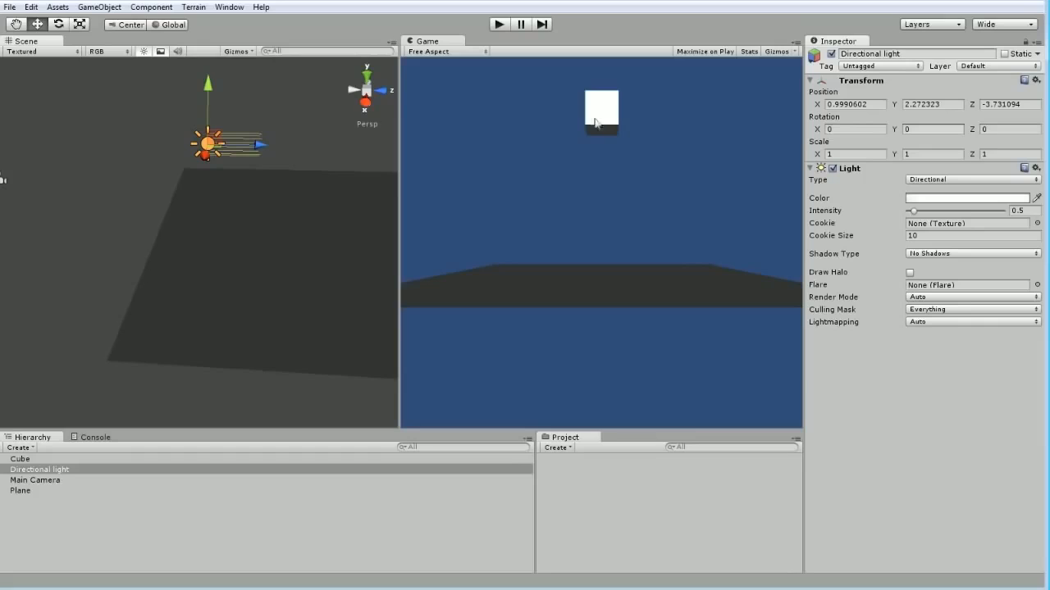
{"action": "left_click", "coordinate": [935, 130]}
{"action": "type", "text": "30"}
{"action": "left_click", "coordinate": [828, 129]}
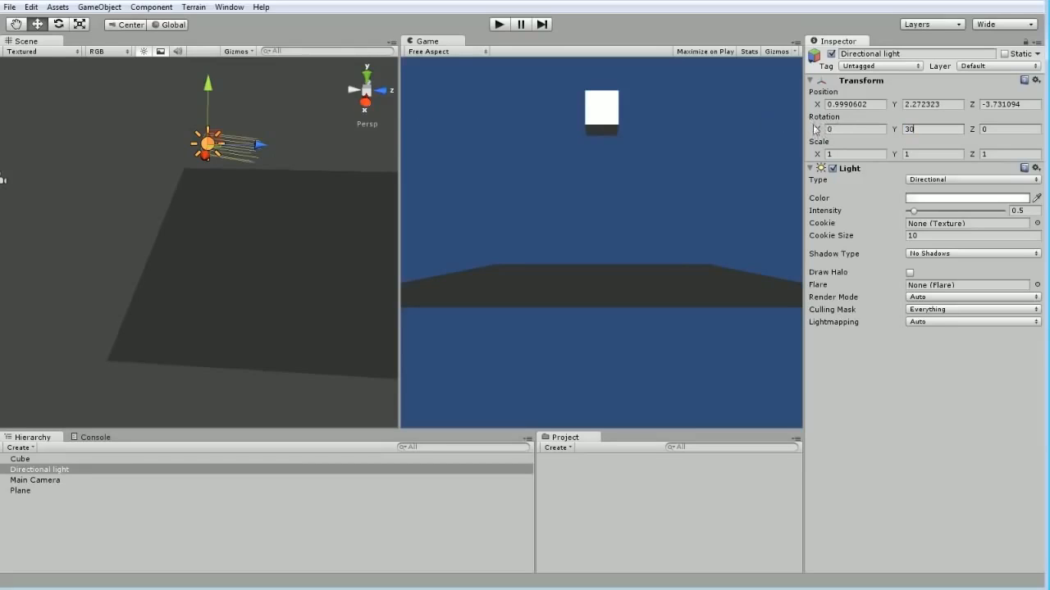
{"action": "type", "text": "50"}
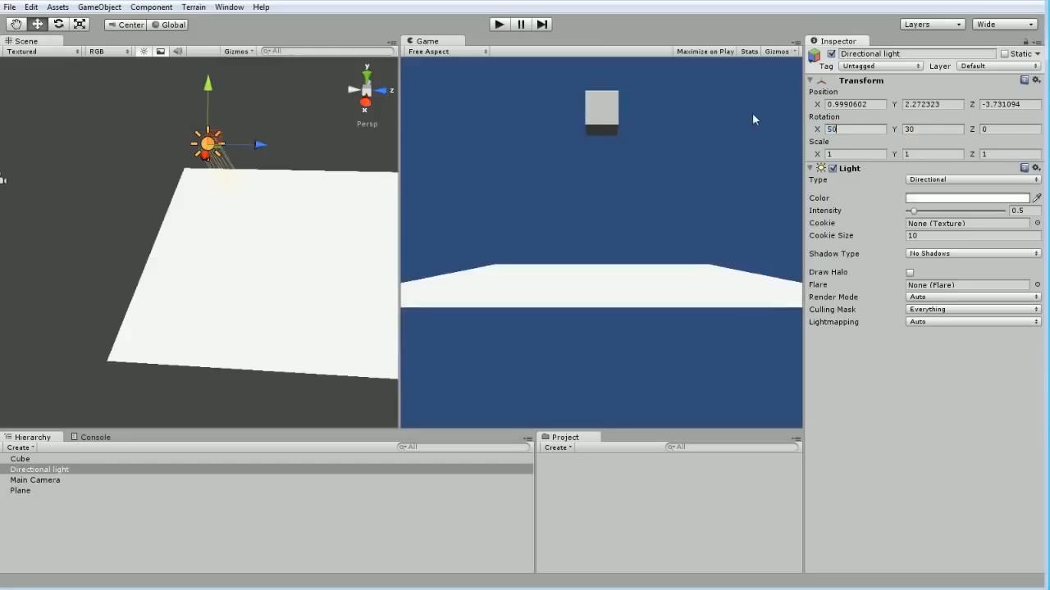
Move the directional light along the global axes to about Y 2.49 and Z -3.50.
{"action": "left_click", "coordinate": [300, 86]}
{"action": "left_click", "coordinate": [208, 150]}
{"action": "left_click_drag", "start_coordinate": [208, 88], "coordinate": [207, 78]}
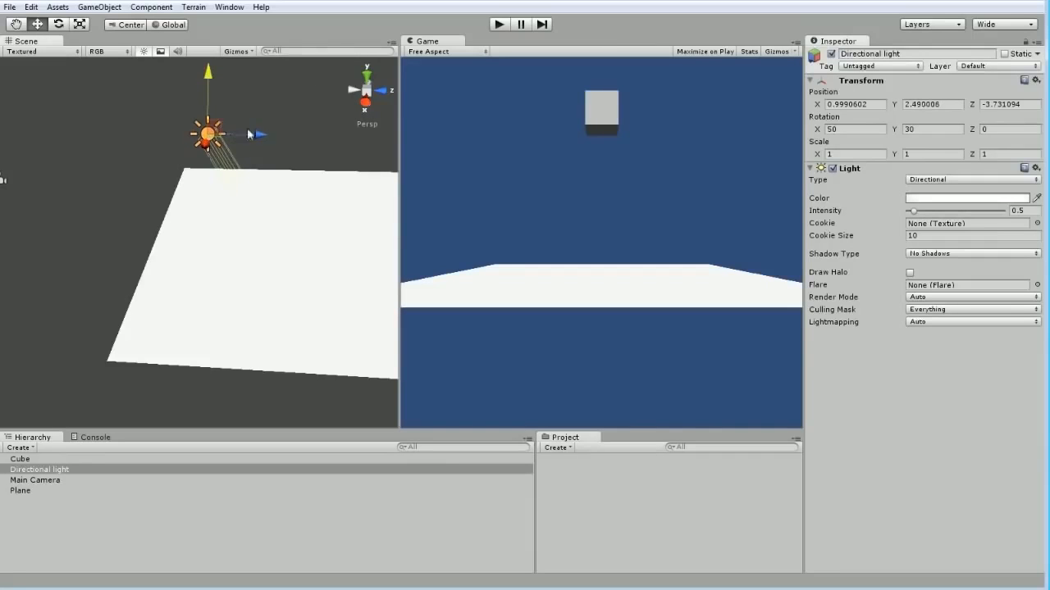
{"action": "left_click_drag", "start_coordinate": [261, 133], "coordinate": [274, 133]}
{"action": "scroll", "coordinate": [274, 133], "scroll_direction": "down", "scroll_amount": 5}
{"action": "middle_click_drag", "start_coordinate": [328, 185], "coordinate": [191, 176]}
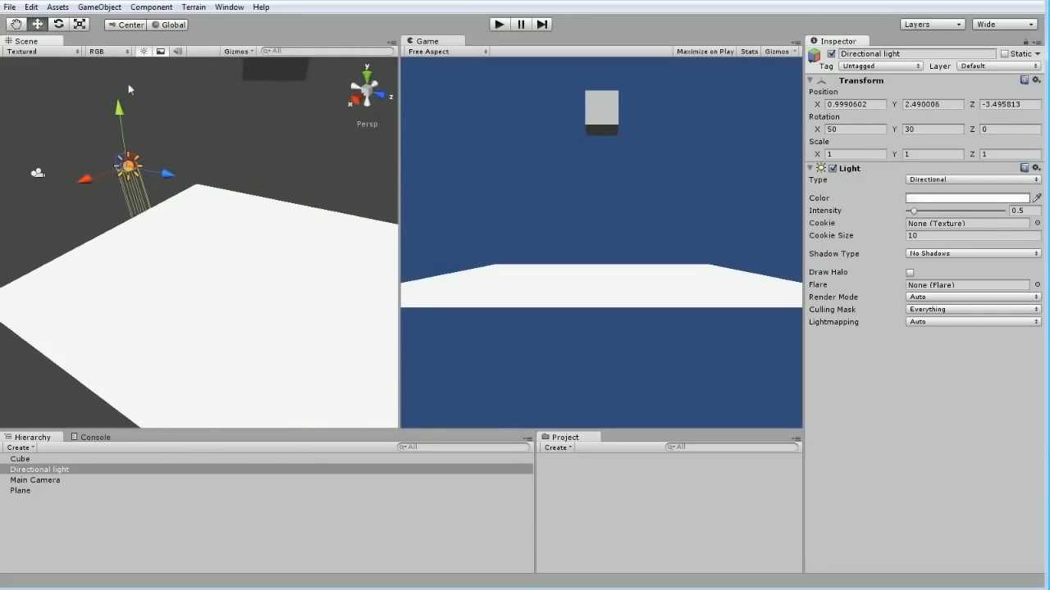
Move the light along its local axis to about X 1.07, Y 2.61, Z -3.37, and restore the global handle orientation.
{"action": "left_click", "coordinate": [168, 25]}
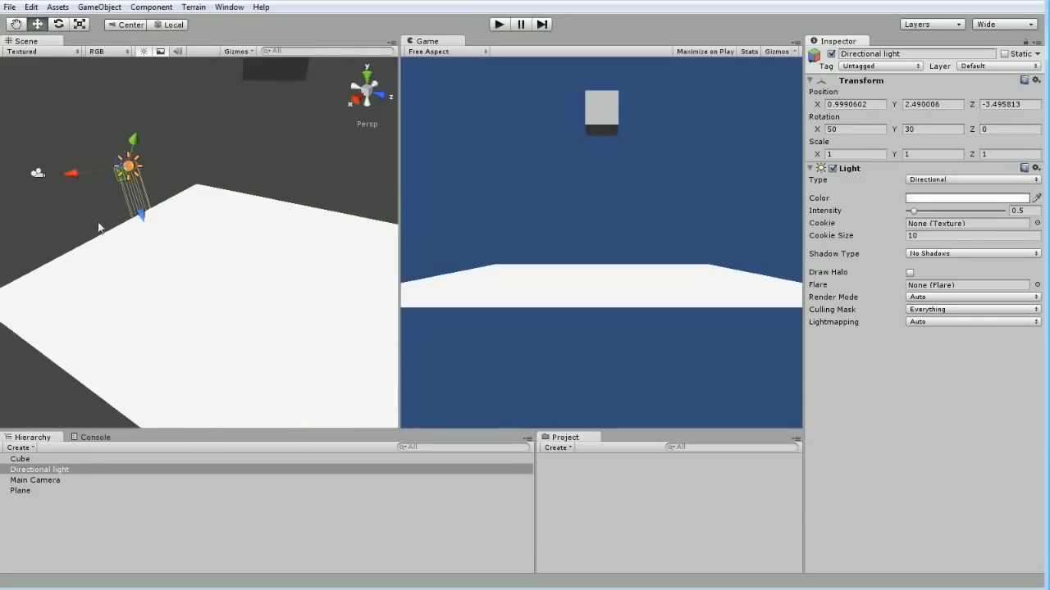
{"action": "left_click_drag", "start_coordinate": [98, 227], "coordinate": [154, 222], "text": "alt"}
{"action": "left_click_drag", "start_coordinate": [161, 155], "coordinate": [182, 108]}
{"action": "left_click", "coordinate": [164, 25]}
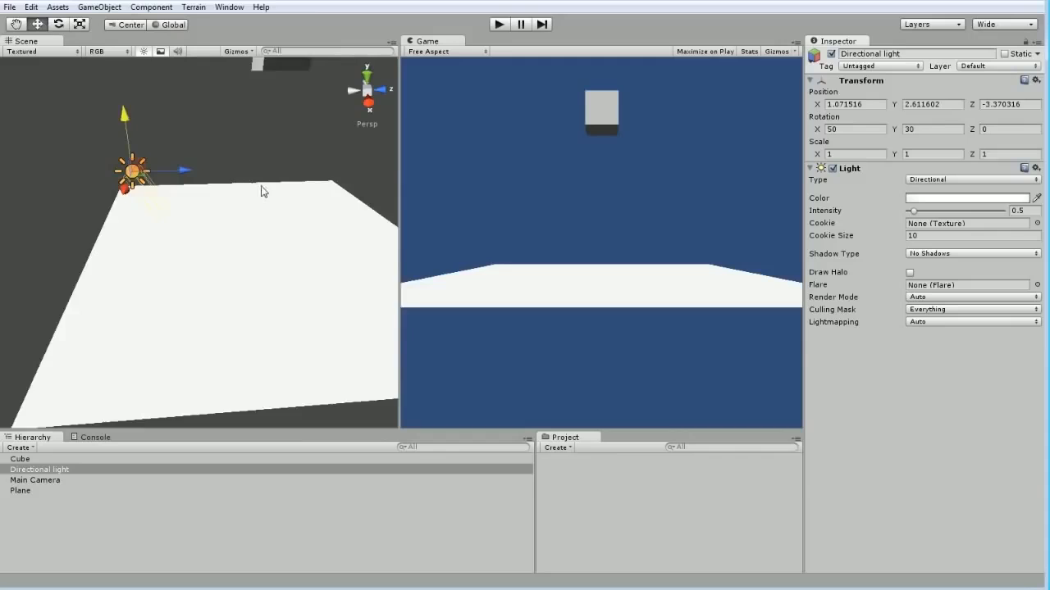
Examine the lit cube above the plane and compare the components of the cube and the plane.
{"action": "mouse_move", "coordinate": [261, 188]}
{"action": "middle_mouse_down"}
{"action": "mouse_move", "coordinate": [217, 183]}
{"action": "mouse_move", "coordinate": [253, 179]}
{"action": "middle_mouse_up"}
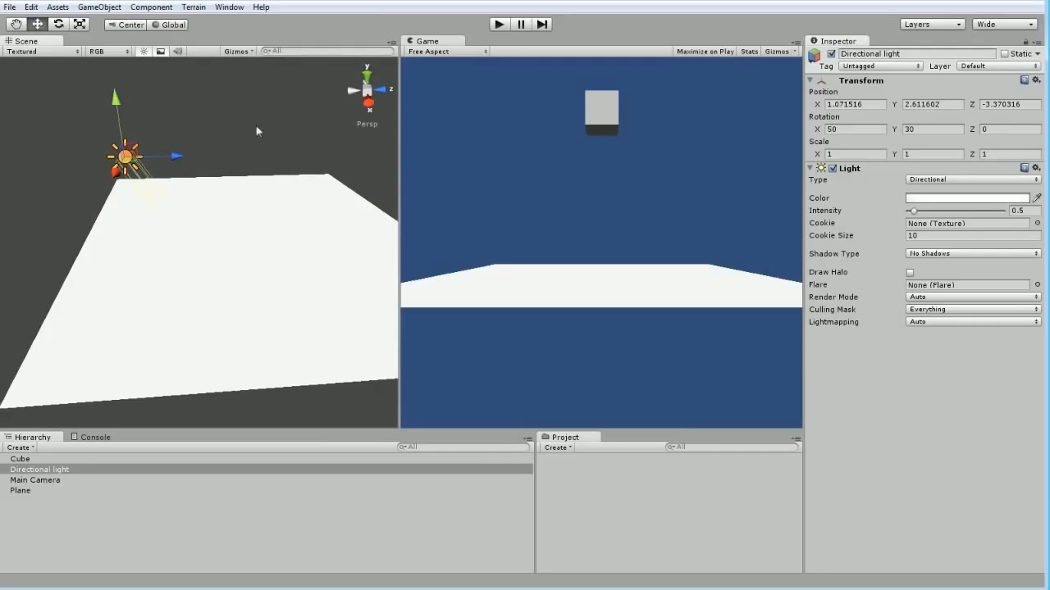
{"action": "scroll", "coordinate": [284, 166], "scroll_direction": "down", "scroll_amount": 3}
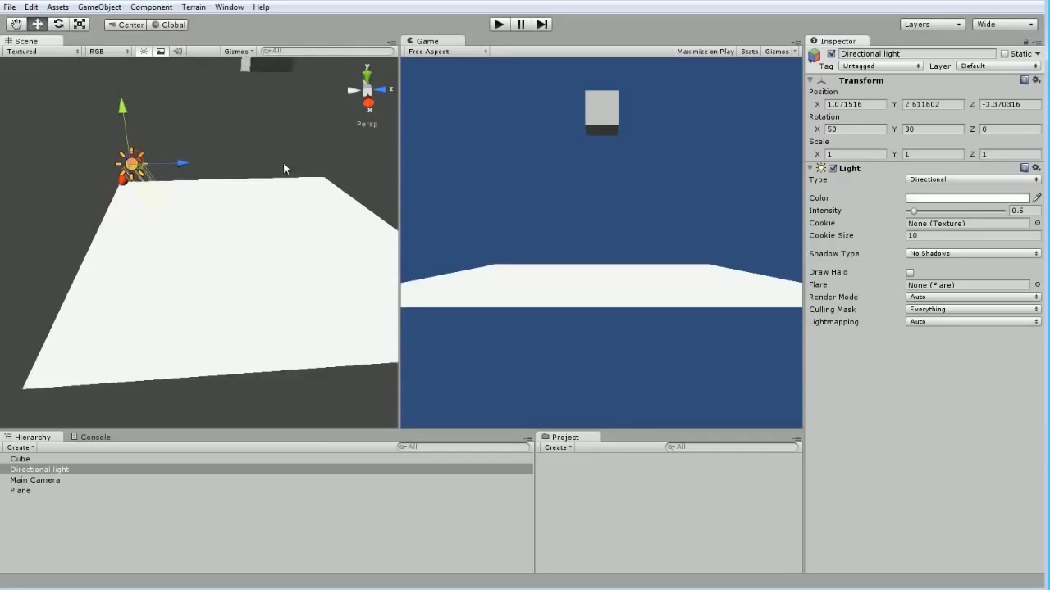
{"action": "middle_click_drag", "start_coordinate": [227, 137], "coordinate": [218, 171]}
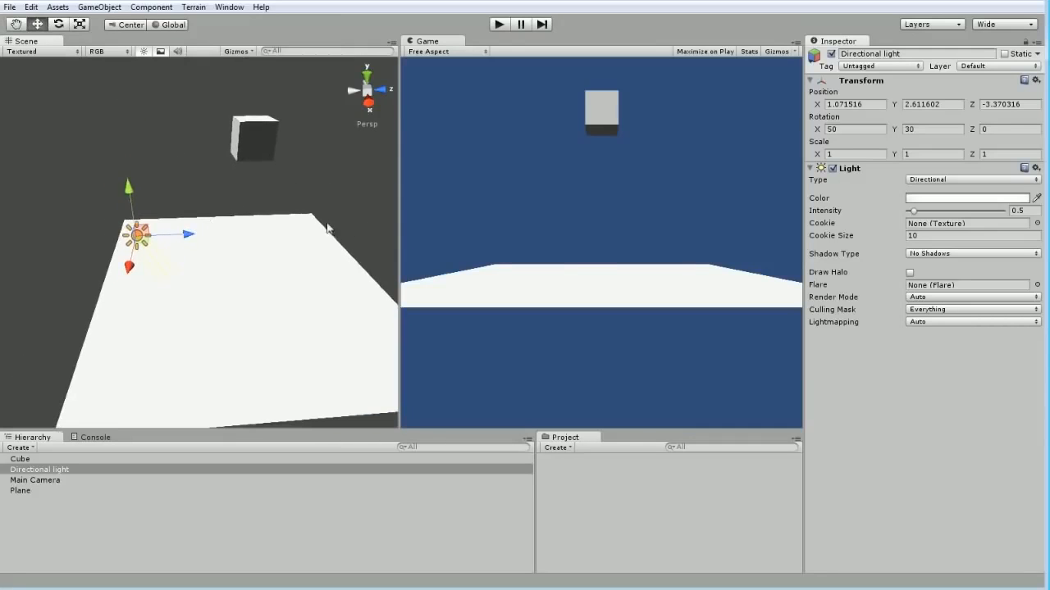
{"action": "left_click", "coordinate": [601, 121]}
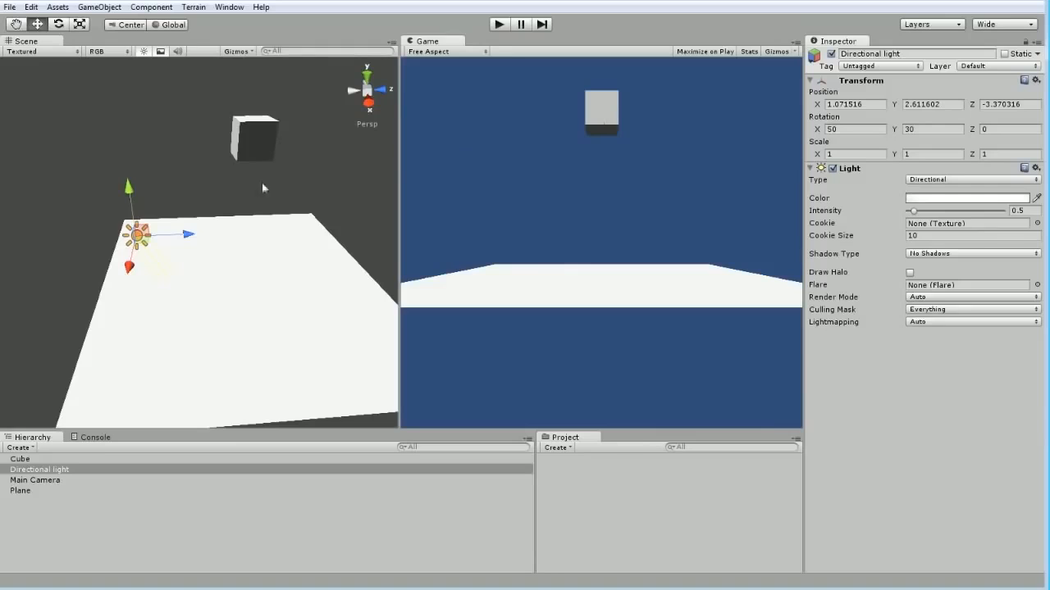
{"action": "left_click", "coordinate": [255, 145]}
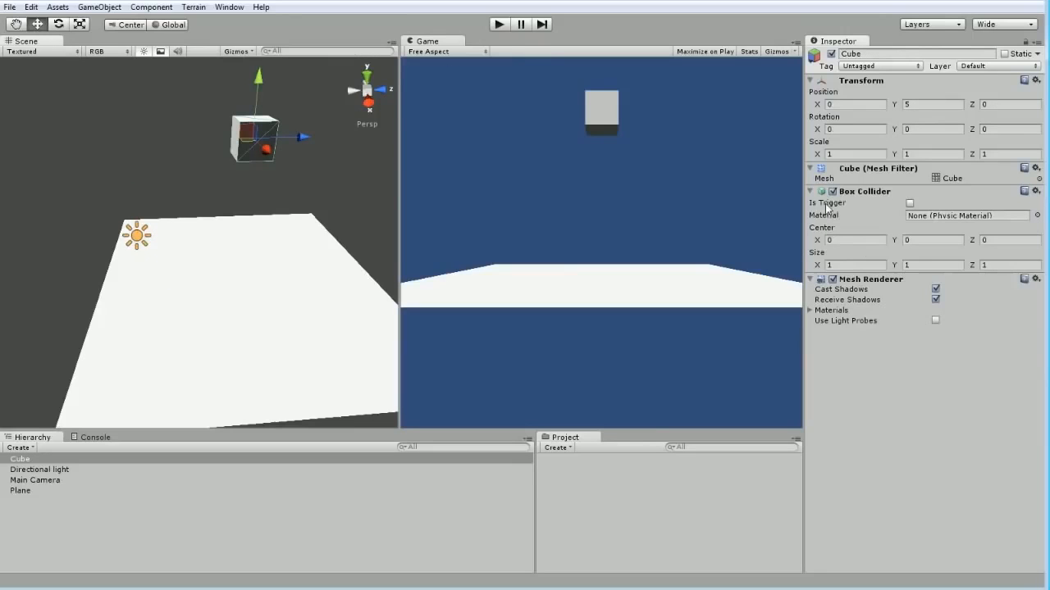
{"action": "left_click", "coordinate": [238, 300]}
{"action": "left_click", "coordinate": [256, 139]}
{"action": "left_click", "coordinate": [237, 249]}
{"action": "left_click", "coordinate": [255, 144]}
{"action": "left_click", "coordinate": [277, 302]}
Add a Rigidbody physics component to the cube.
{"action": "left_click", "coordinate": [267, 149]}
{"action": "left_click", "coordinate": [95, 9]}
{"action": "mouse_move", "coordinate": [149, 8]}
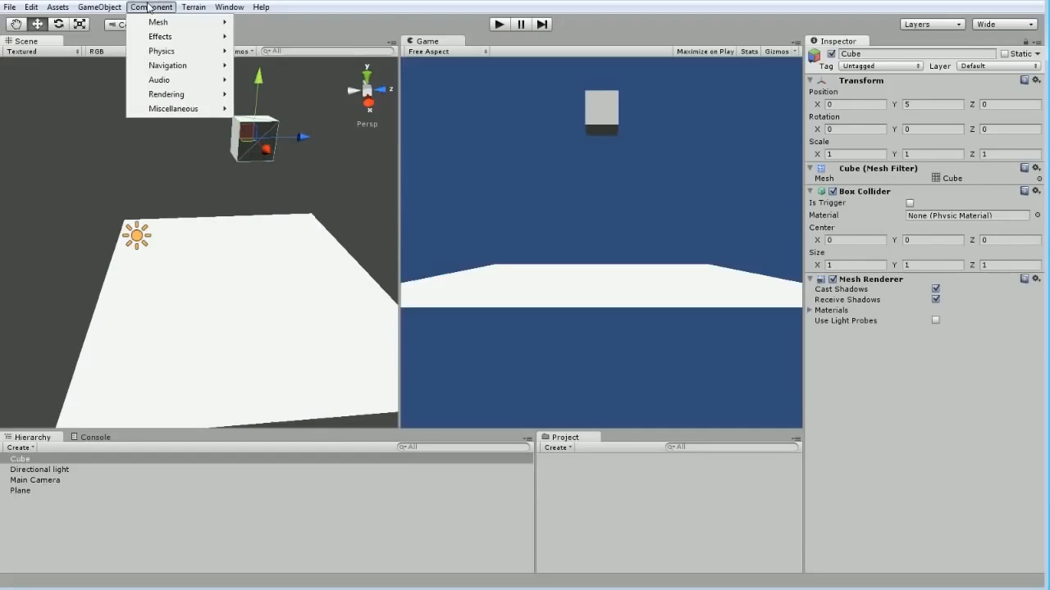
{"action": "mouse_move", "coordinate": [168, 52]}
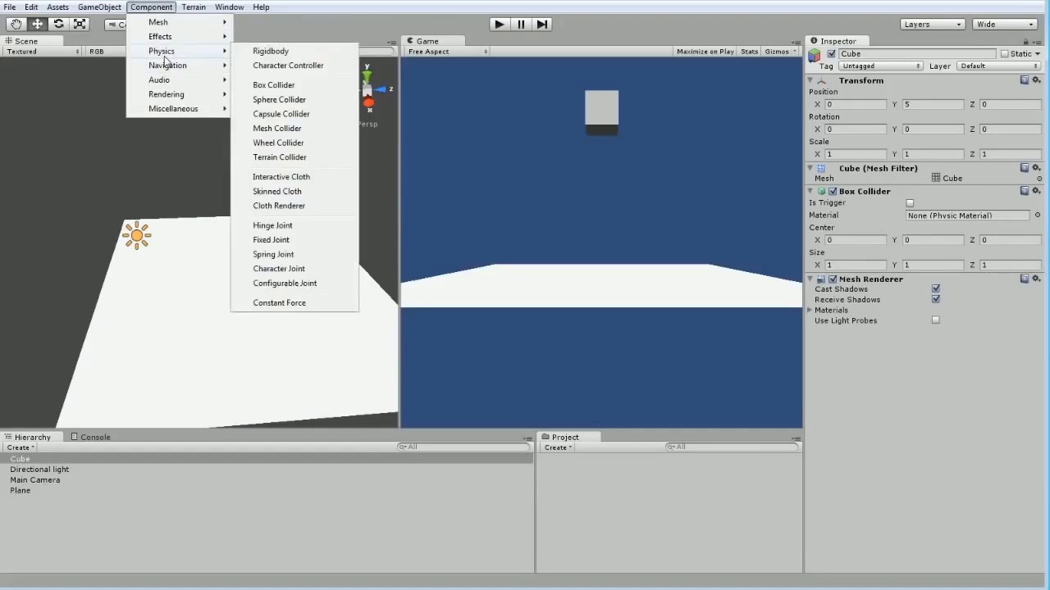
{"action": "left_click", "coordinate": [279, 52]}
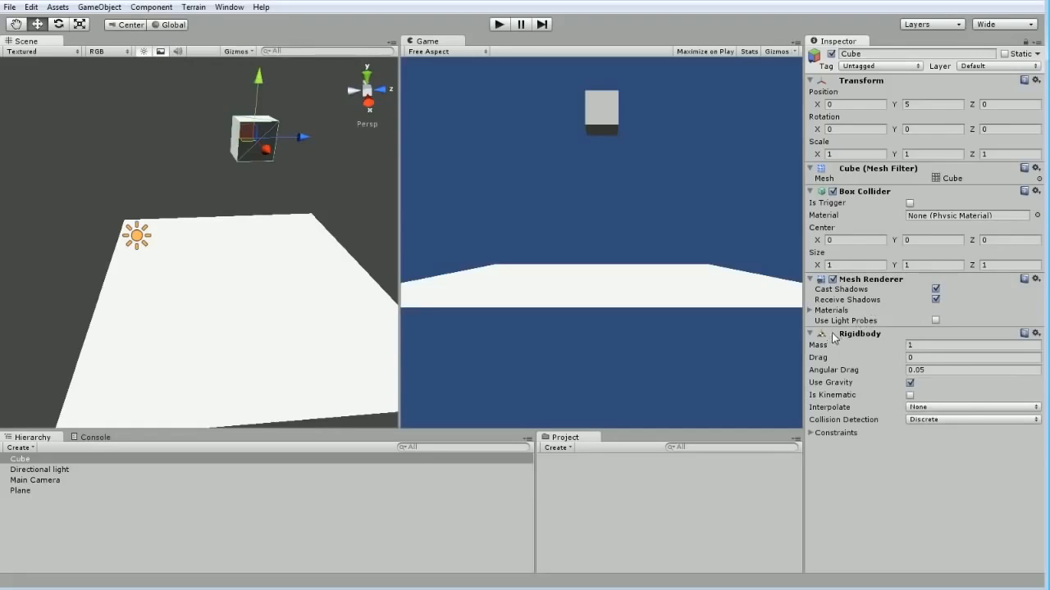
Review the cube's Rigidbody mass and gravity settings, and run the game briefly to test how the cube behaves.
{"action": "left_click", "coordinate": [926, 345]}
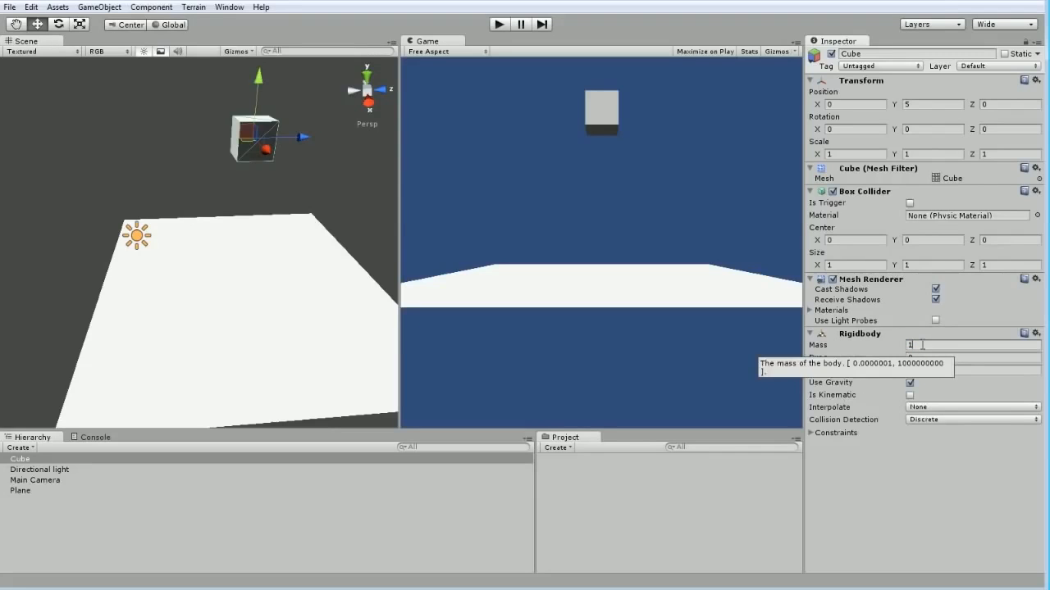
{"action": "left_click", "coordinate": [919, 469]}
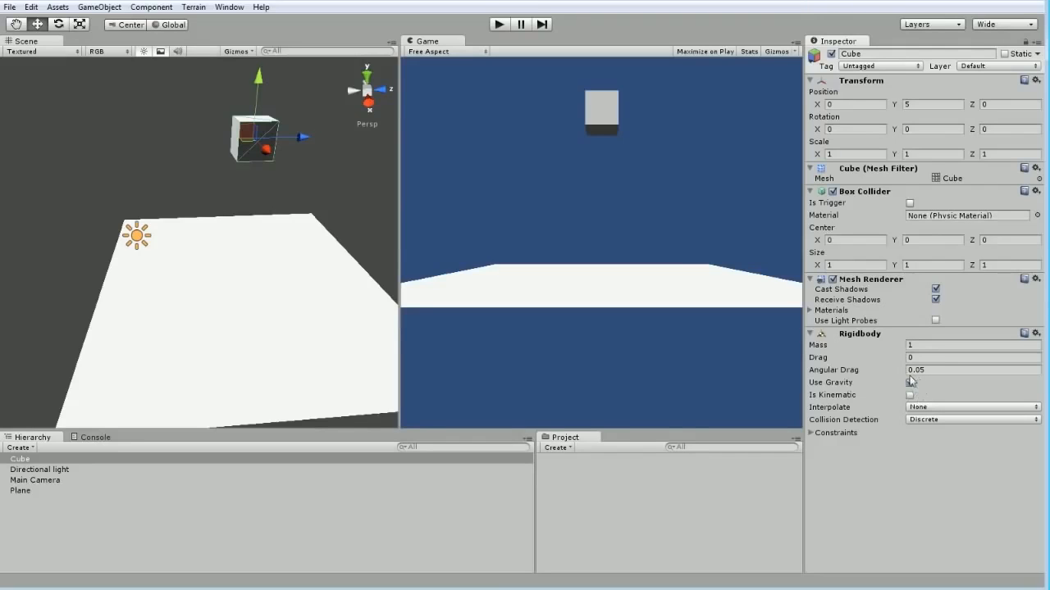
{"action": "left_click", "coordinate": [499, 24]}
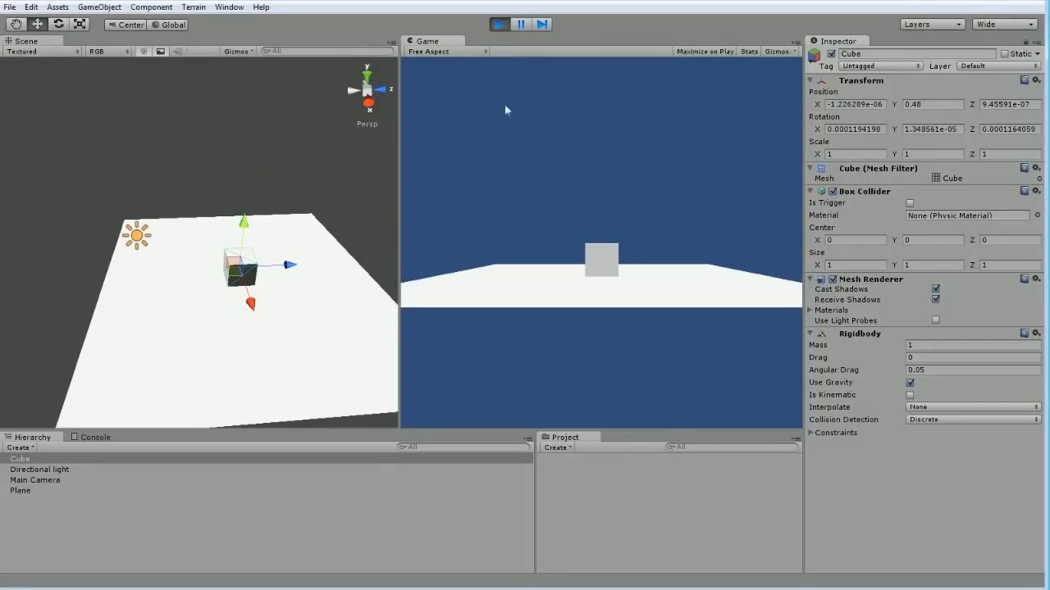
{"action": "left_click", "coordinate": [499, 24]}
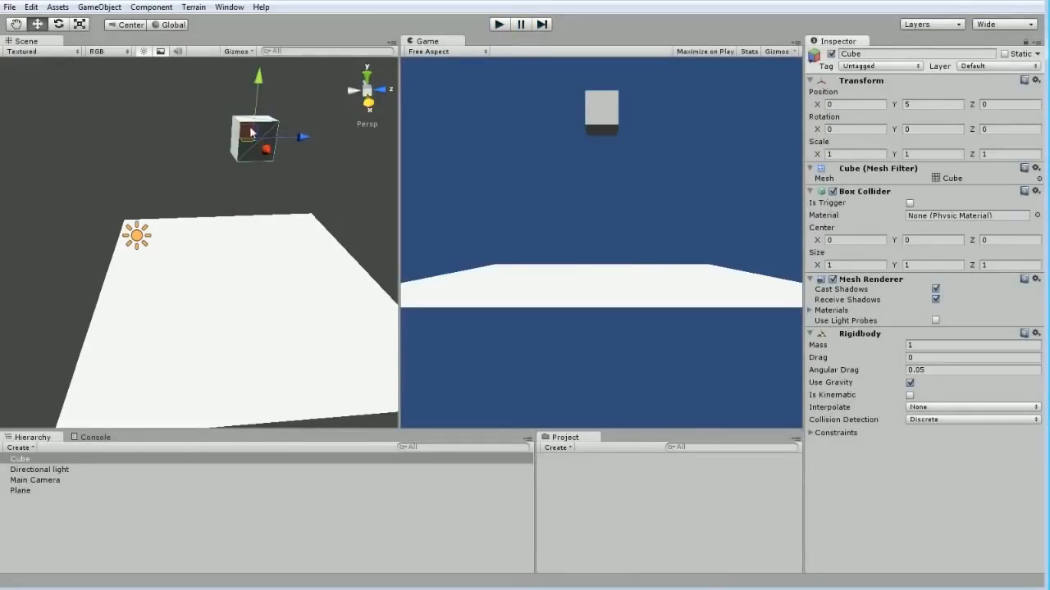
Rotate the cube to about X 28.7, Y 19.7, Z 2.8, and switch back to the Move tool.
{"action": "left_click", "coordinate": [62, 25]}
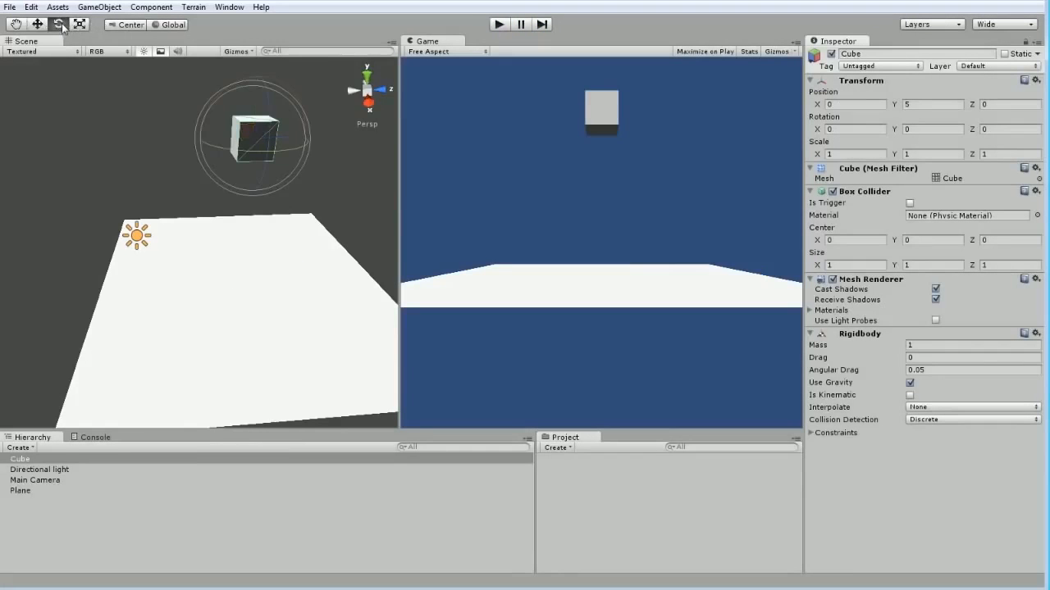
{"action": "left_click_drag", "start_coordinate": [299, 163], "coordinate": [243, 210]}
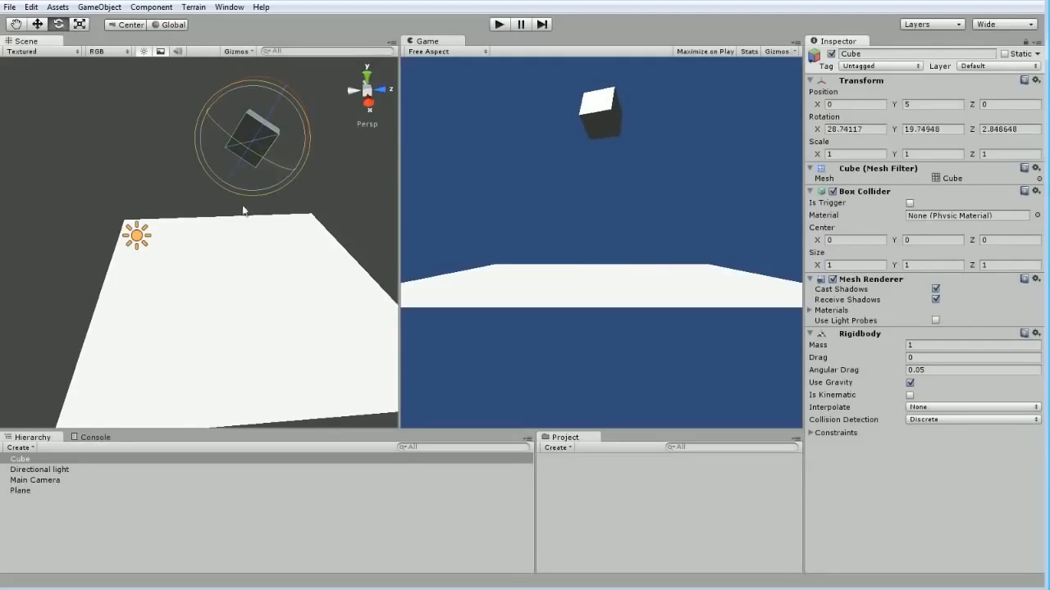
{"action": "left_click", "coordinate": [37, 25]}
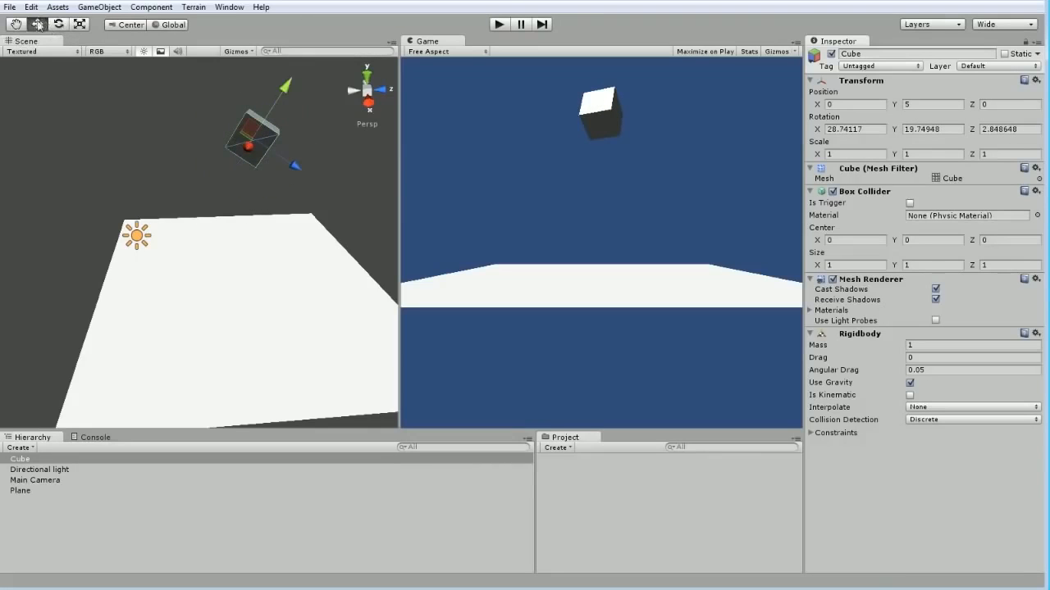
Run the game twice to watch how the tilted cube falls onto the plane, stopping playback after each run.
{"action": "left_click", "coordinate": [499, 25]}
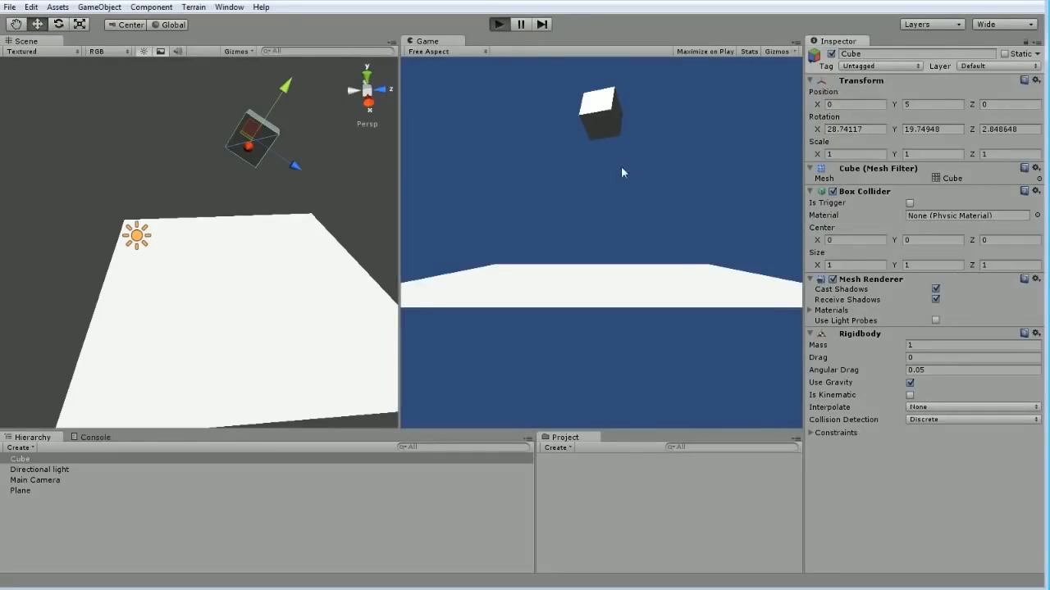
{"action": "left_click", "coordinate": [499, 24]}
{"action": "scroll", "coordinate": [194, 303], "scroll_direction": "up", "scroll_amount": 2}
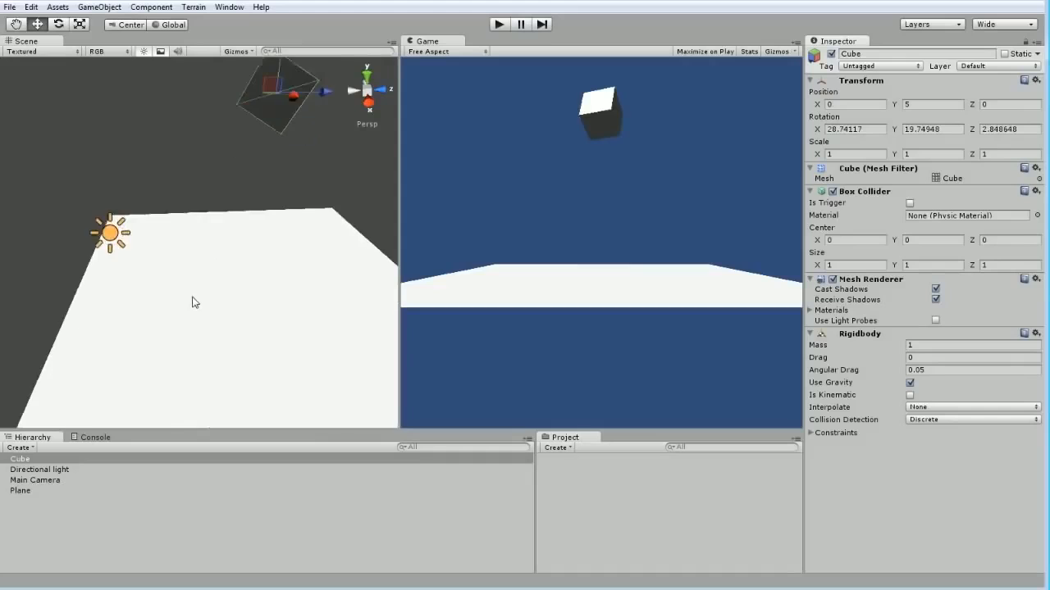
{"action": "right_click_drag", "start_coordinate": [194, 302], "coordinate": [234, 302]}
{"action": "middle_click_drag", "start_coordinate": [235, 303], "coordinate": [269, 281]}
{"action": "left_click", "coordinate": [497, 25]}
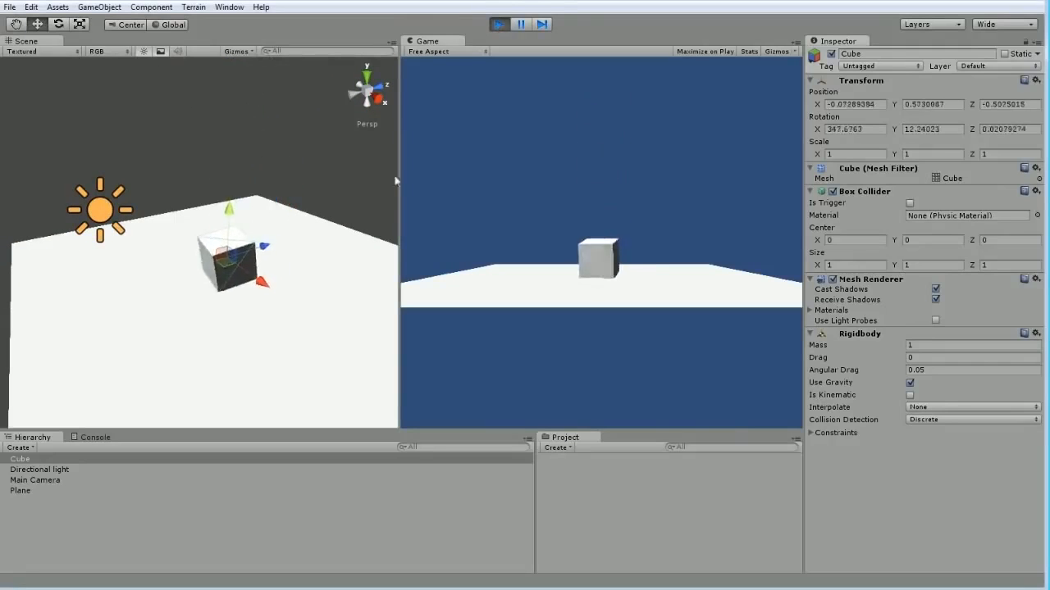
{"action": "left_click", "coordinate": [502, 24]}
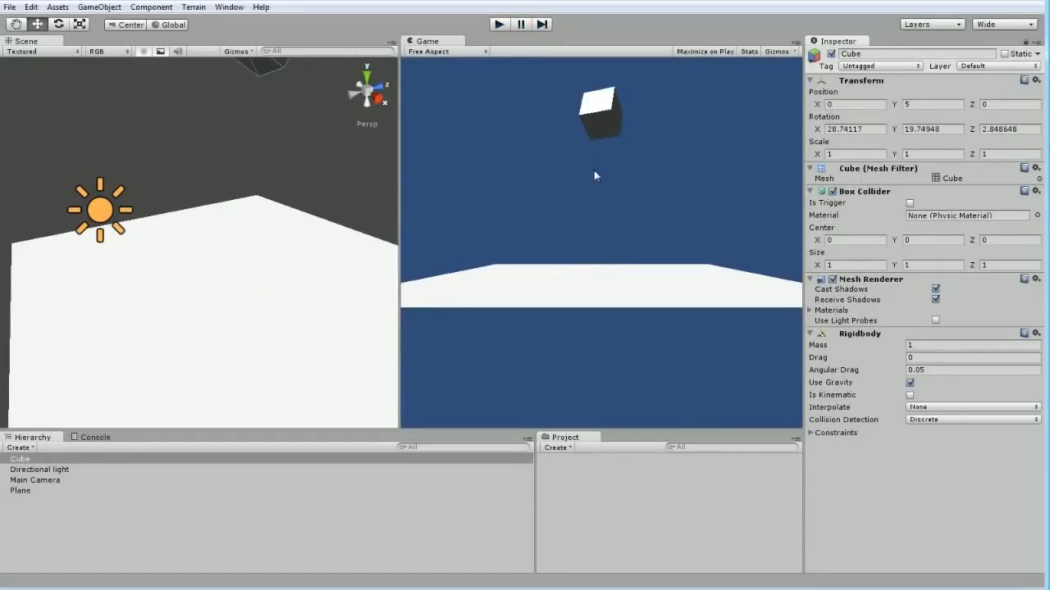
Set the directional light's shadow type to Soft Shadows and run the game briefly to test it.
{"action": "right_click_drag", "start_coordinate": [305, 180], "coordinate": [245, 274]}
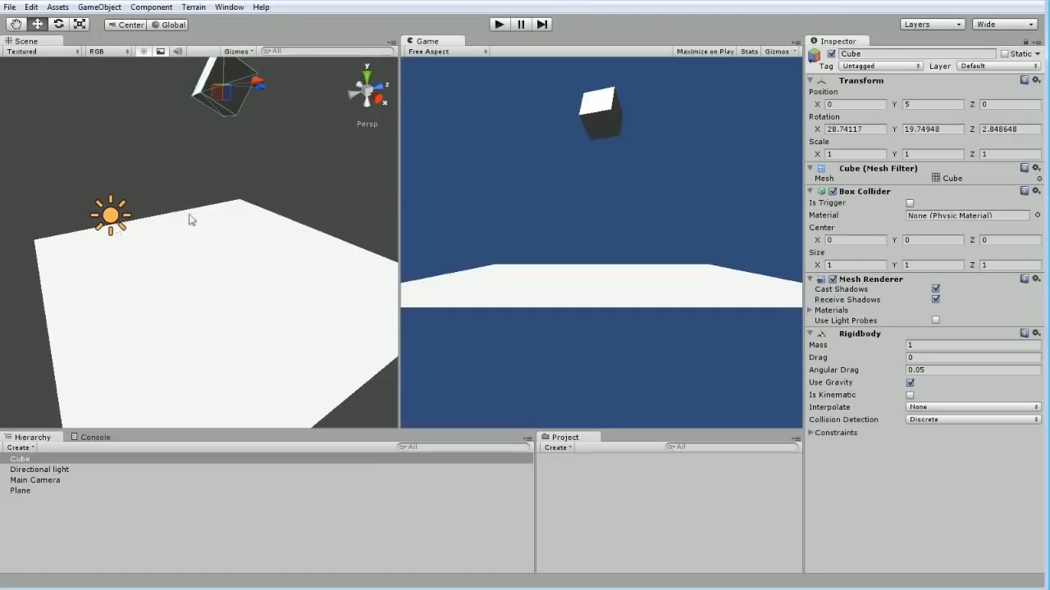
{"action": "scroll", "coordinate": [214, 225], "scroll_direction": "down", "scroll_amount": 5}
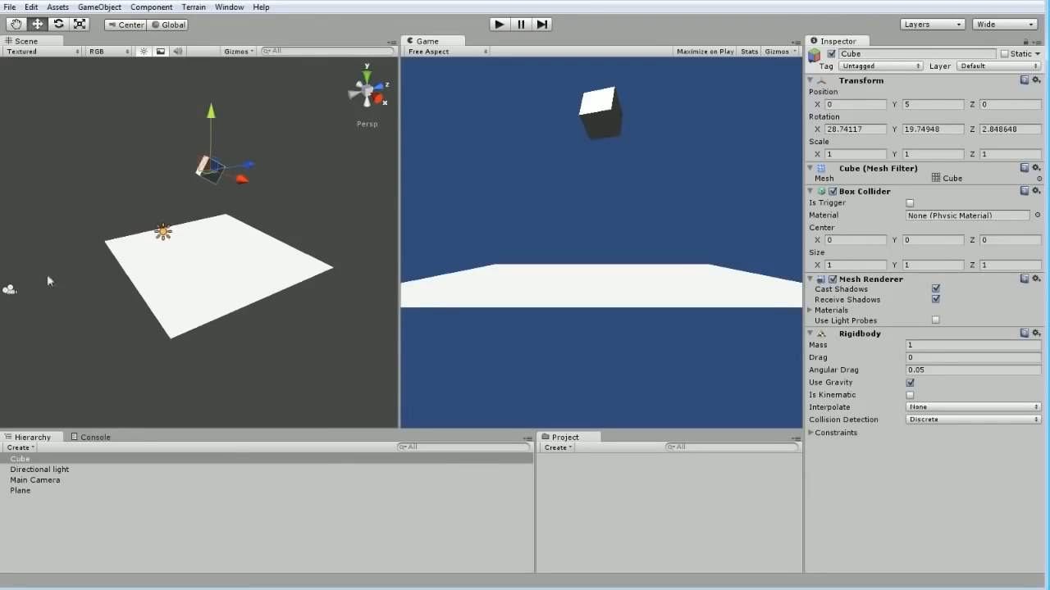
{"action": "left_click", "coordinate": [164, 232]}
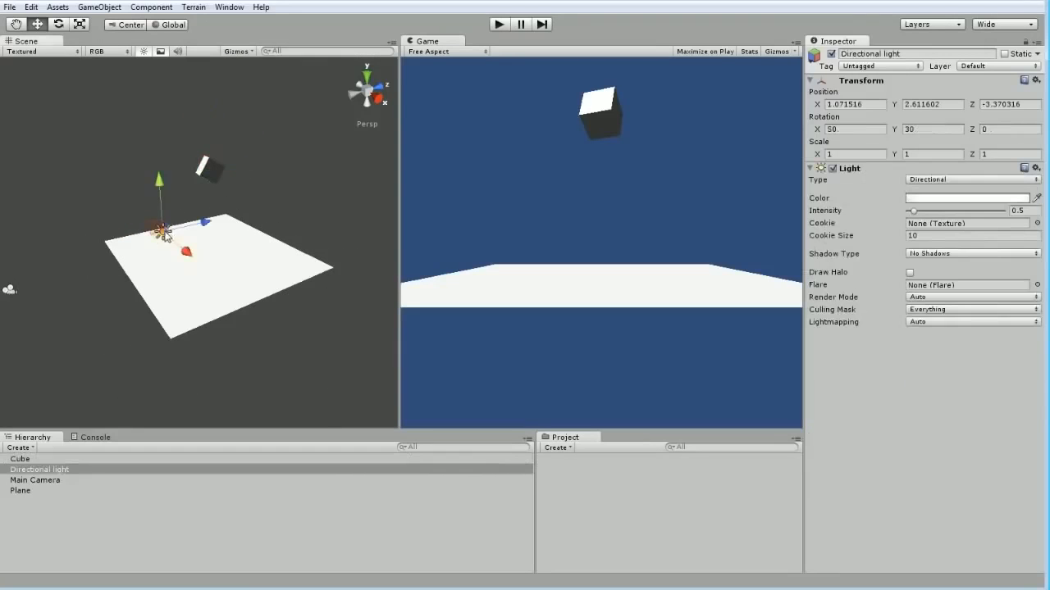
{"action": "left_click", "coordinate": [961, 256]}
{"action": "left_click", "coordinate": [950, 298]}
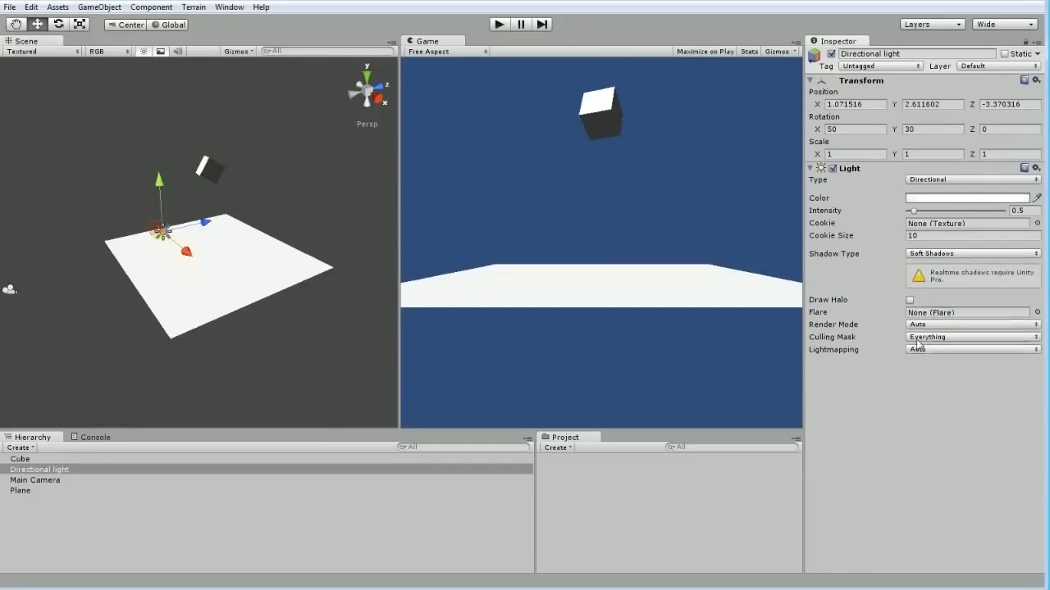
{"action": "left_click", "coordinate": [500, 24]}
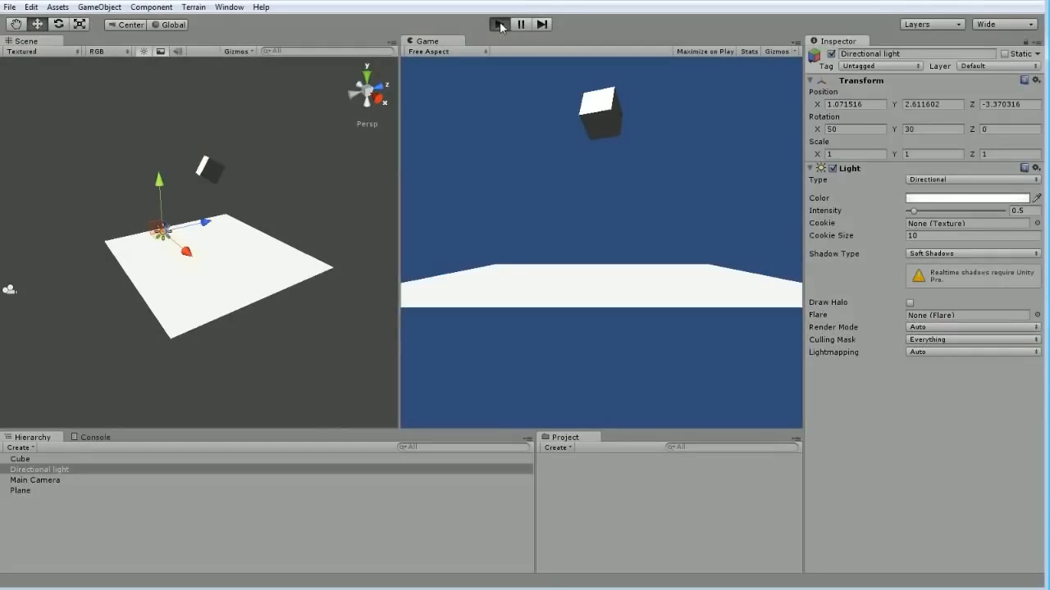
{"action": "left_click", "coordinate": [500, 25]}
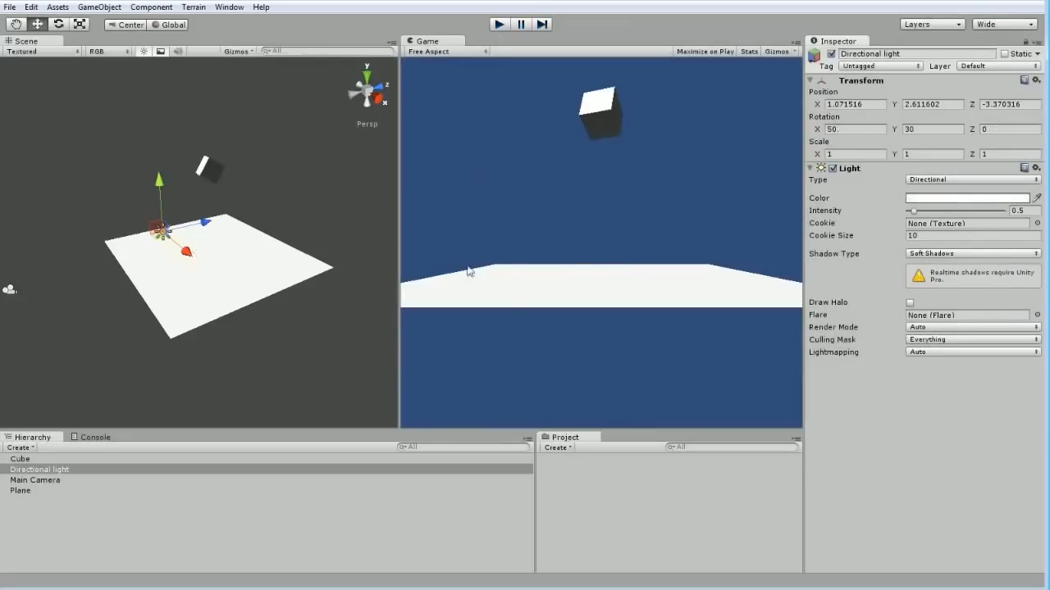
Examine the tilted cube, plane and directional light from several angles, and run the game once more to watch the cube land.
{"action": "right_click_drag", "start_coordinate": [319, 210], "coordinate": [275, 232]}
{"action": "middle_click_drag", "start_coordinate": [275, 232], "coordinate": [247, 273]}
{"action": "scroll", "coordinate": [227, 294], "scroll_direction": "up", "scroll_amount": 5}
{"action": "middle_click_drag", "start_coordinate": [213, 340], "coordinate": [220, 280]}
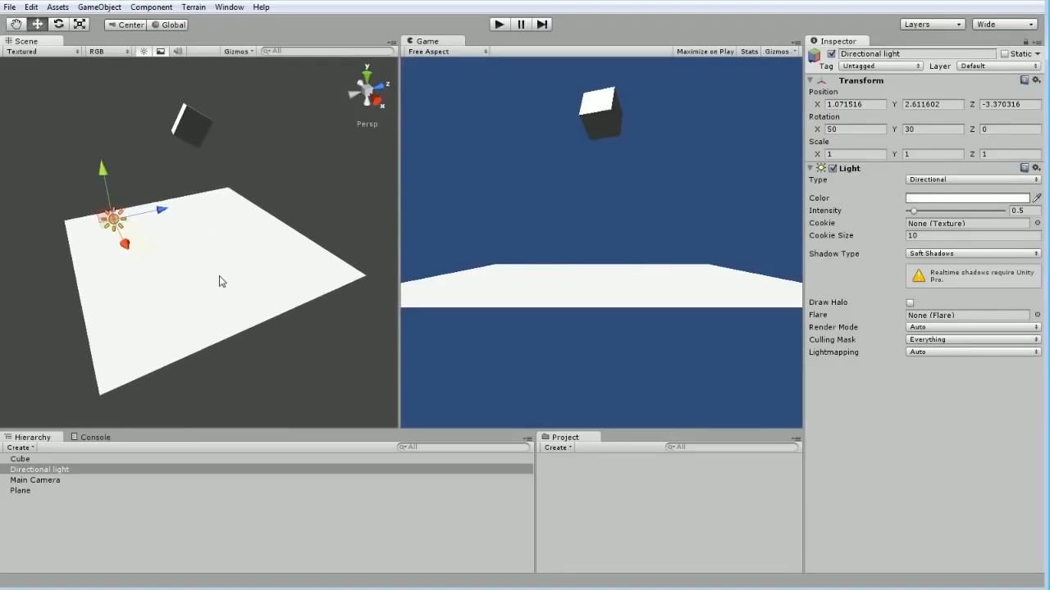
{"action": "scroll", "coordinate": [220, 281], "scroll_direction": "up", "scroll_amount": 1}
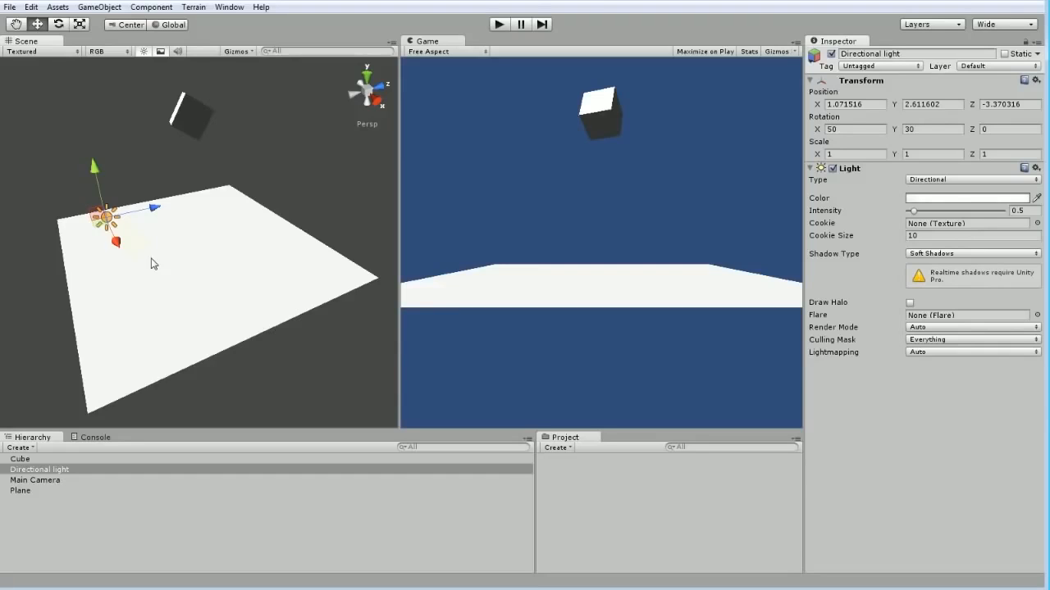
{"action": "right_click_drag", "start_coordinate": [142, 237], "coordinate": [218, 297]}
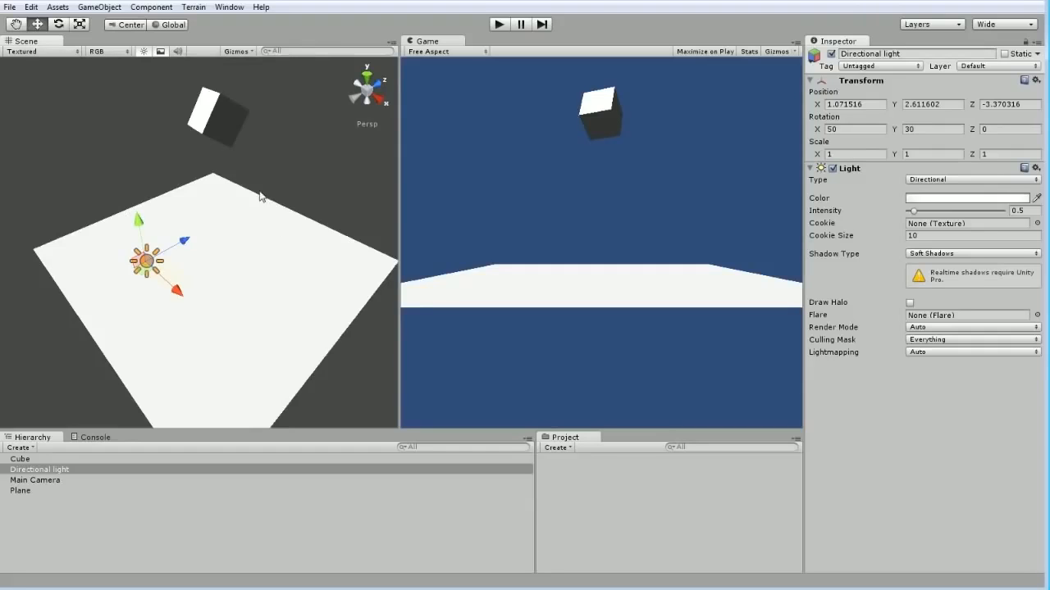
{"action": "left_click_drag", "start_coordinate": [155, 293], "coordinate": [224, 295], "text": "alt"}
{"action": "left_click_drag", "start_coordinate": [275, 323], "coordinate": [235, 320], "text": "alt"}
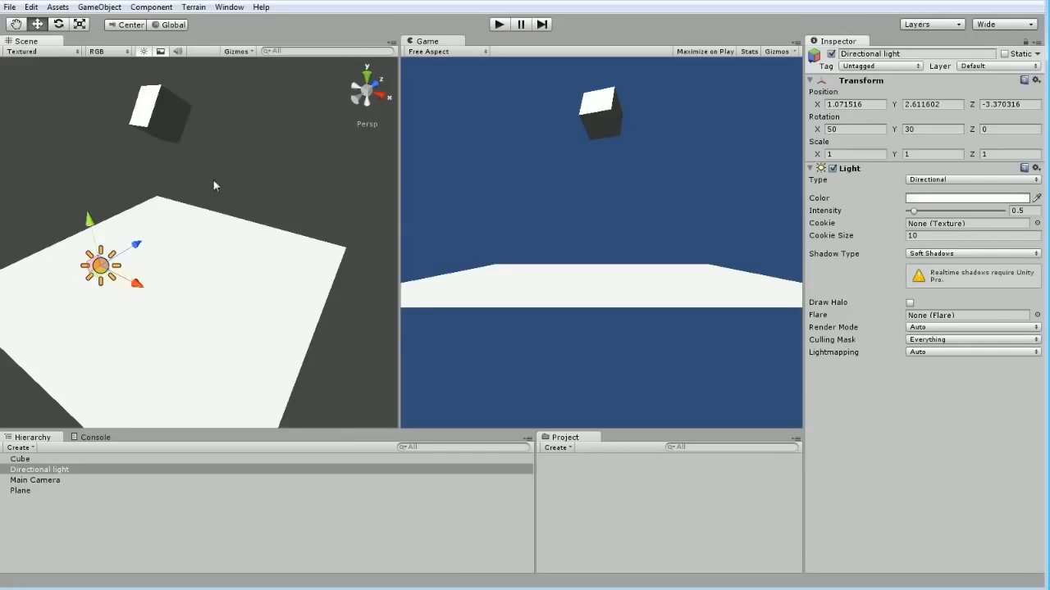
{"action": "mouse_move", "coordinate": [206, 183]}
{"action": "middle_mouse_down"}
{"action": "mouse_move", "coordinate": [239, 182]}
{"action": "mouse_move", "coordinate": [215, 174]}
{"action": "middle_mouse_up"}
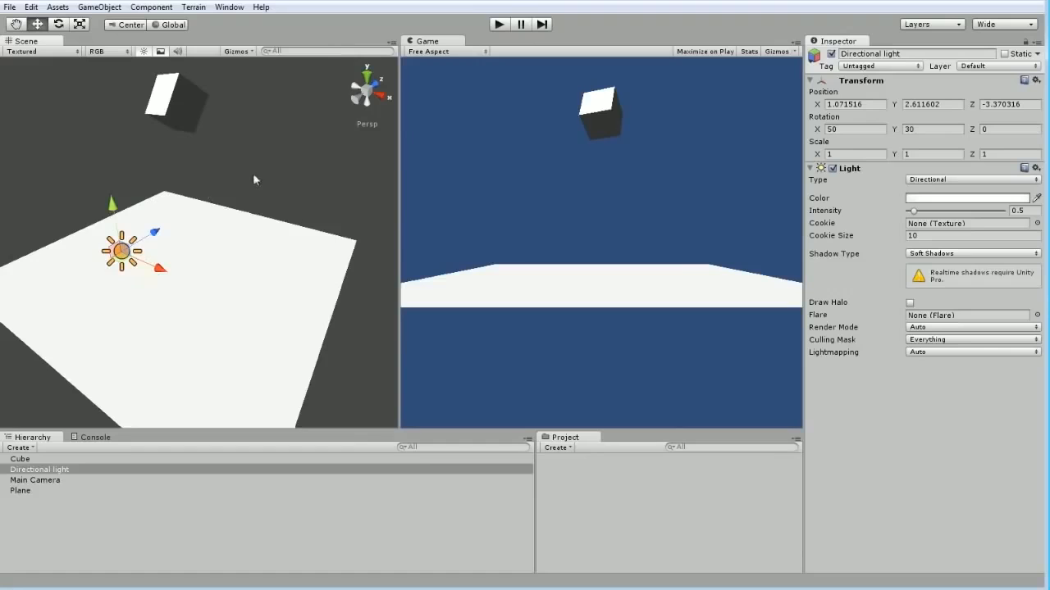
{"action": "right_click_drag", "start_coordinate": [311, 165], "coordinate": [297, 186]}
{"action": "middle_click_drag", "start_coordinate": [296, 186], "coordinate": [233, 222]}
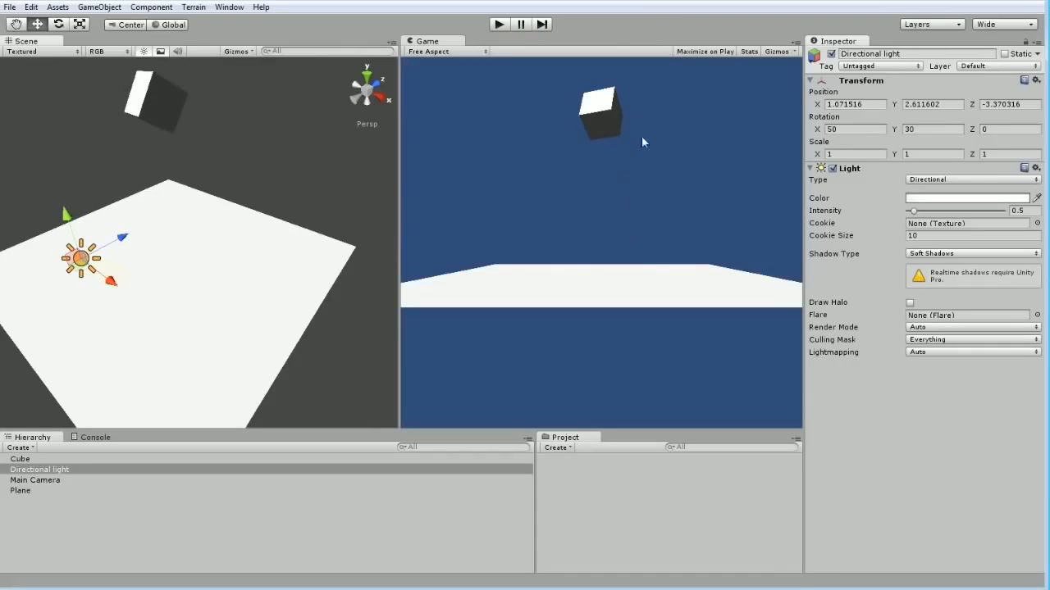
{"action": "left_click", "coordinate": [499, 23]}
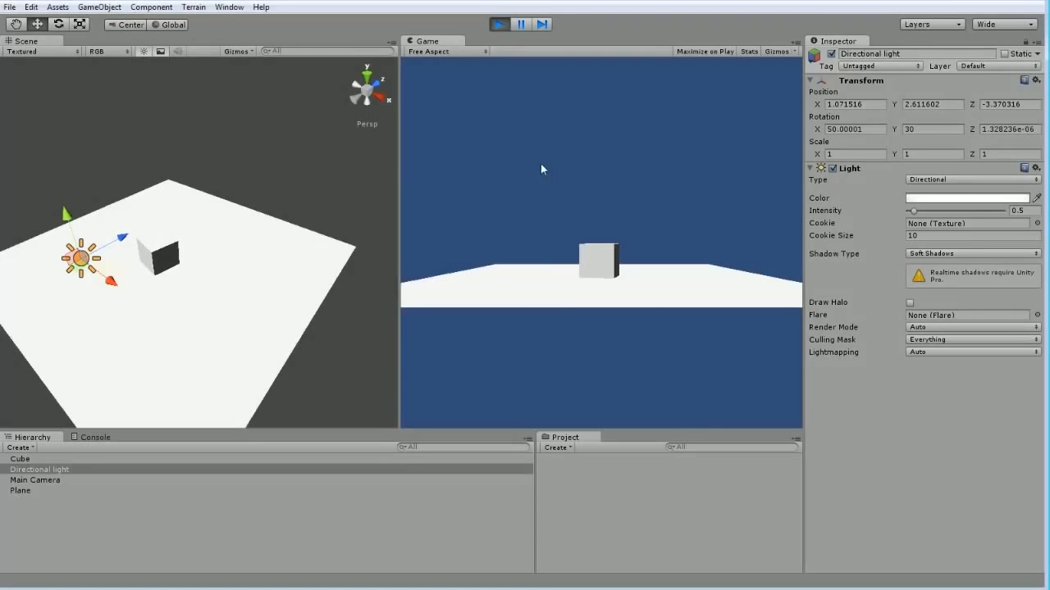
{"action": "left_click", "coordinate": [497, 26]}
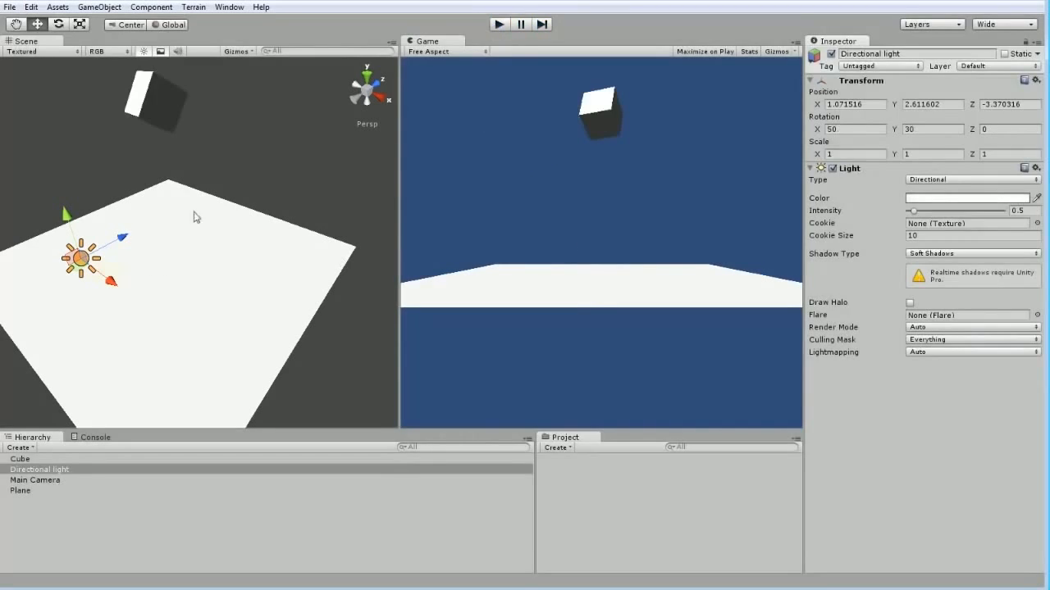